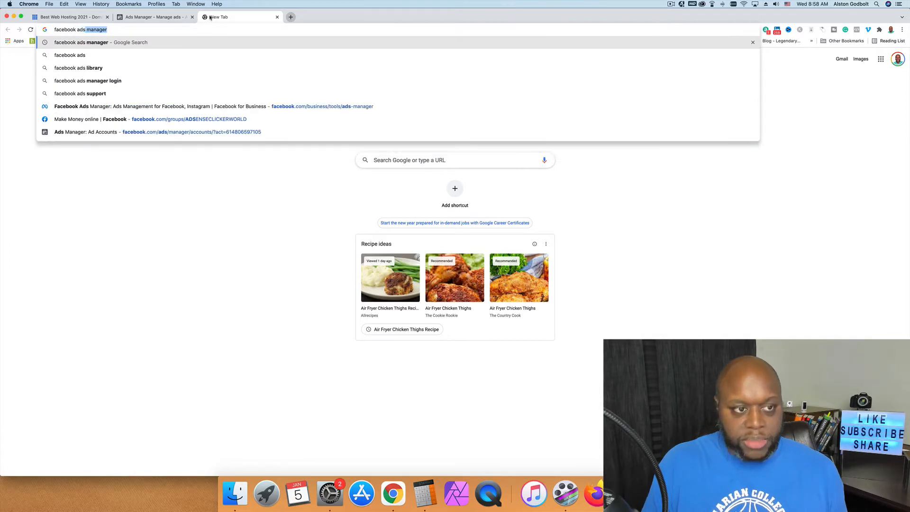
- Search the web for "facebook ads manager" and view the Facebook Ads Manager business page
key("Return")
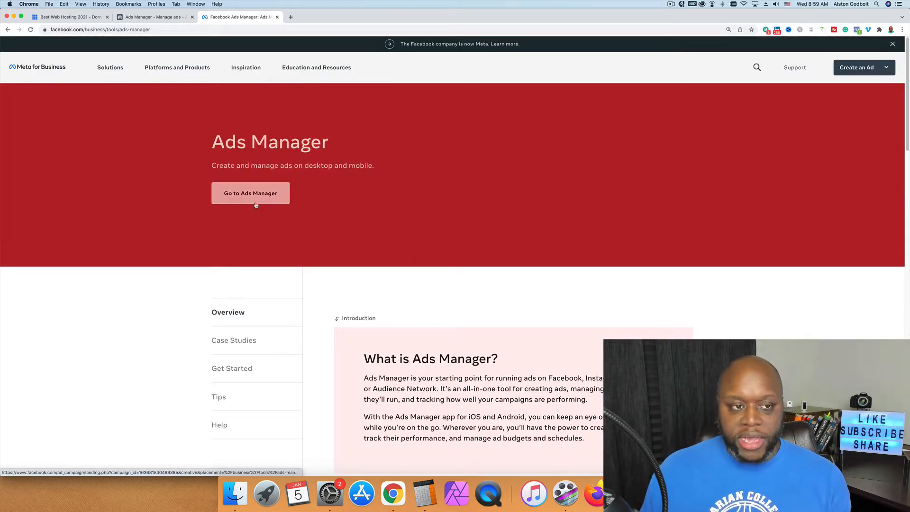
left_click(203, 68)
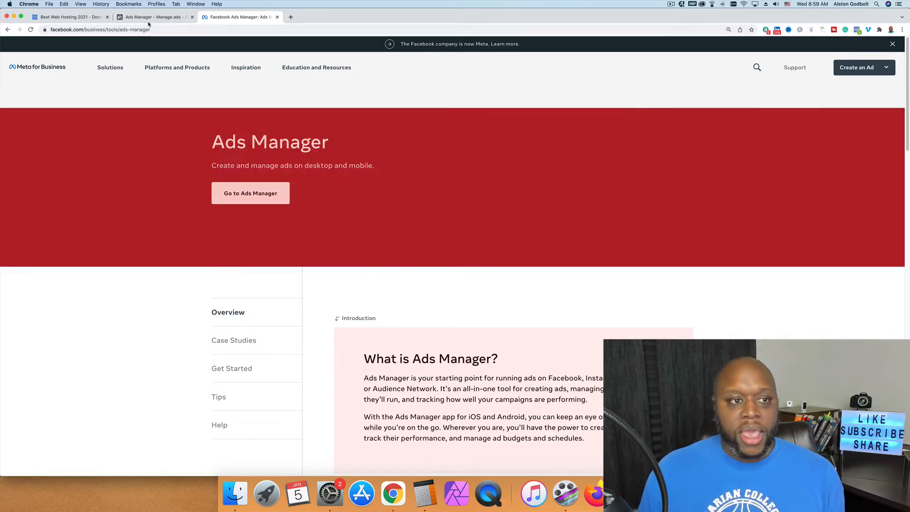
- In the ad account's Ads Manager, start a new ad set under the existing Bluehost campaign and name it "Bluehost ad set"
left_click(150, 17)
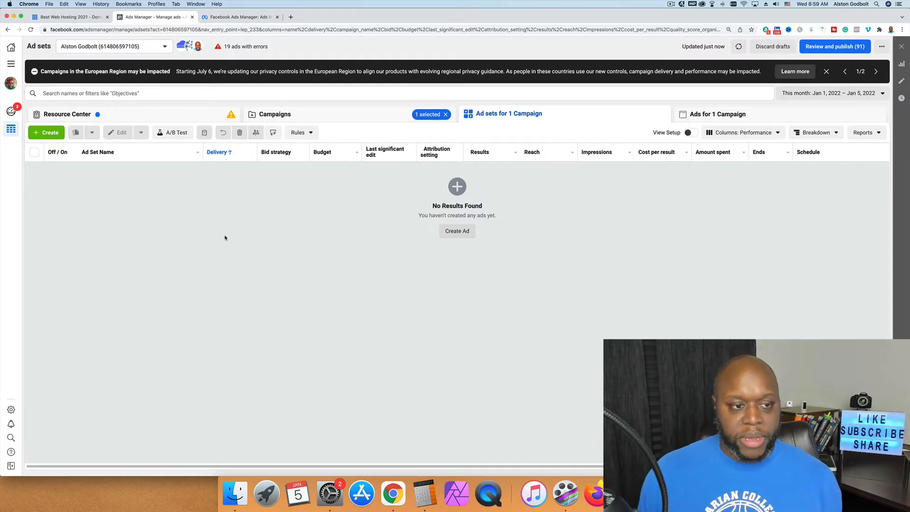
left_click(53, 134)
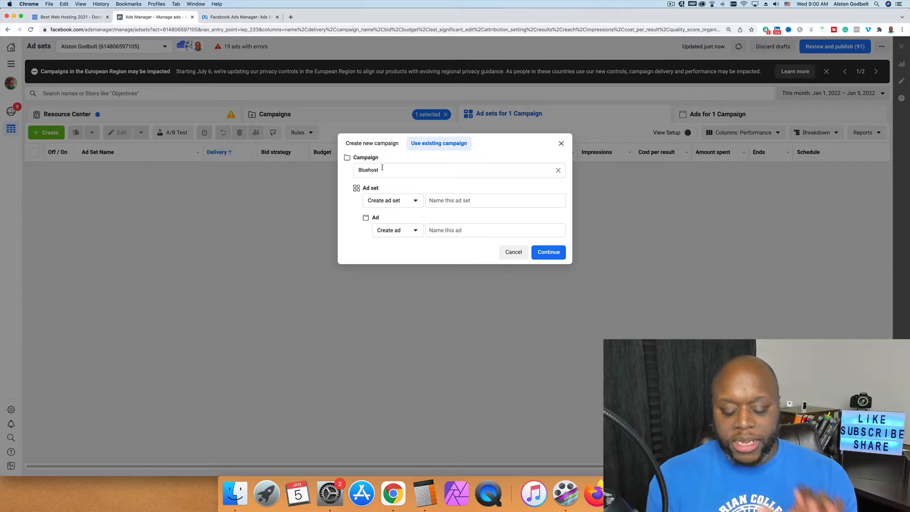
key("XF86AudioMute")
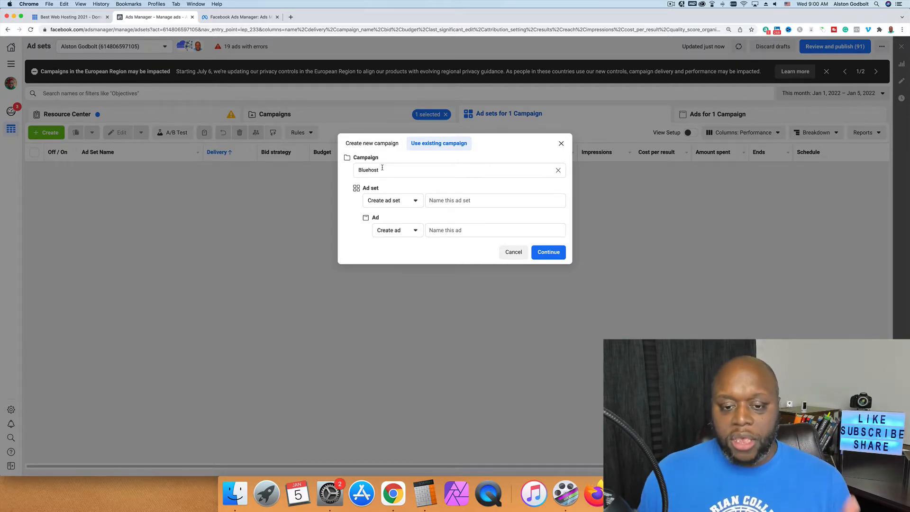
left_click(458, 200)
type("bl")
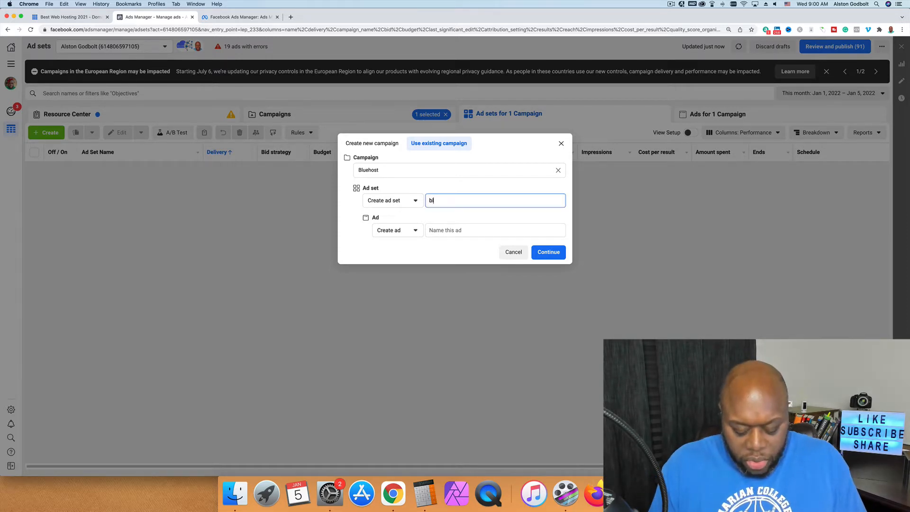
type("uehost ad set")
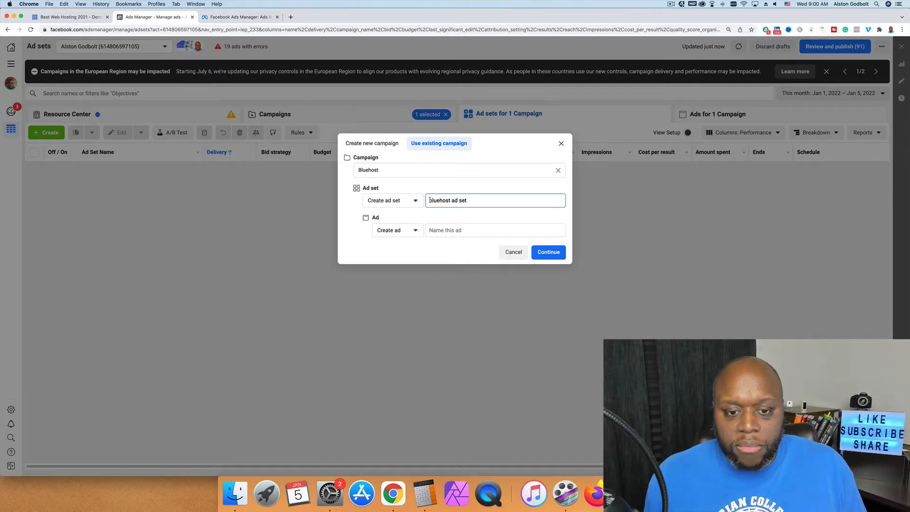
key("BackSpace")
type("B")
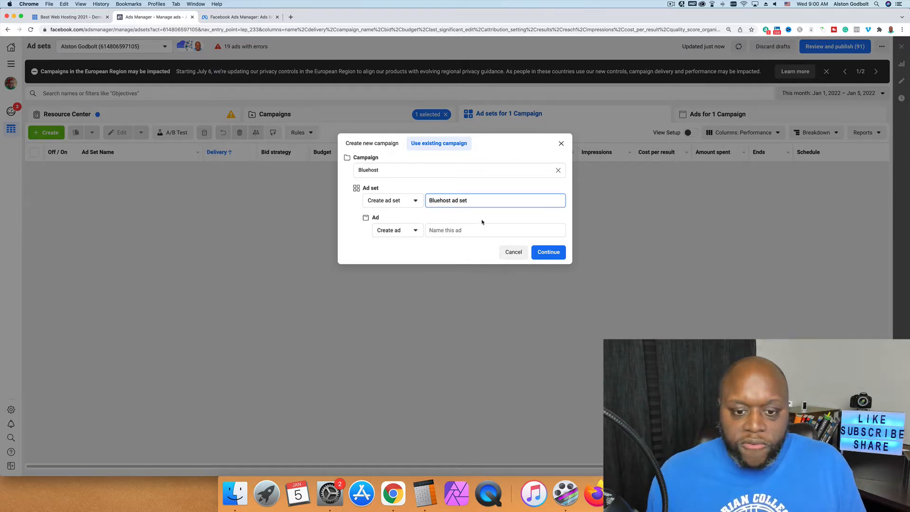
- Name the new ad "Bluehost Ad" and continue to the ad set editor
left_click(464, 231)
type("B")
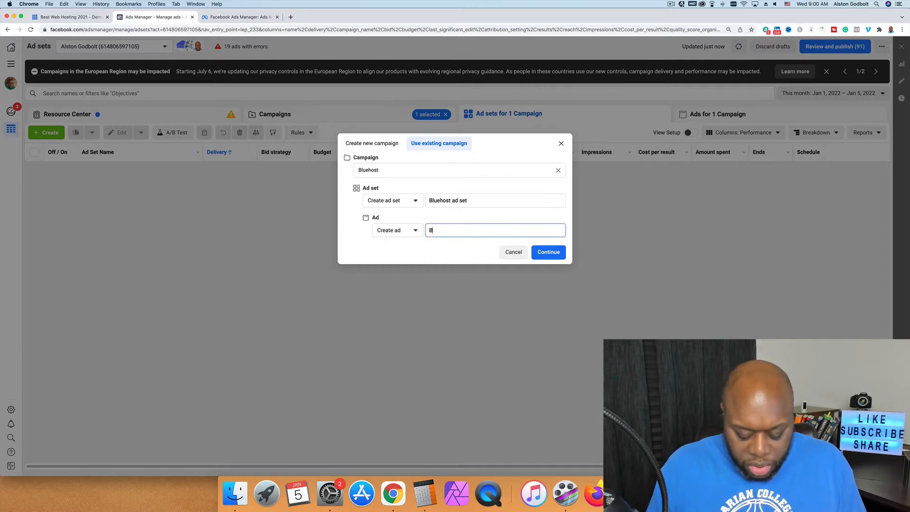
type("luehost Ad")
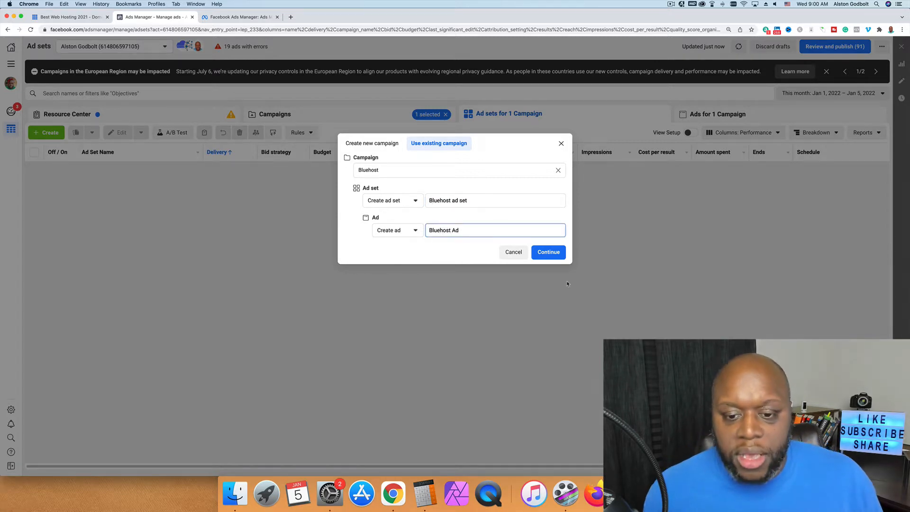
left_click(558, 254)
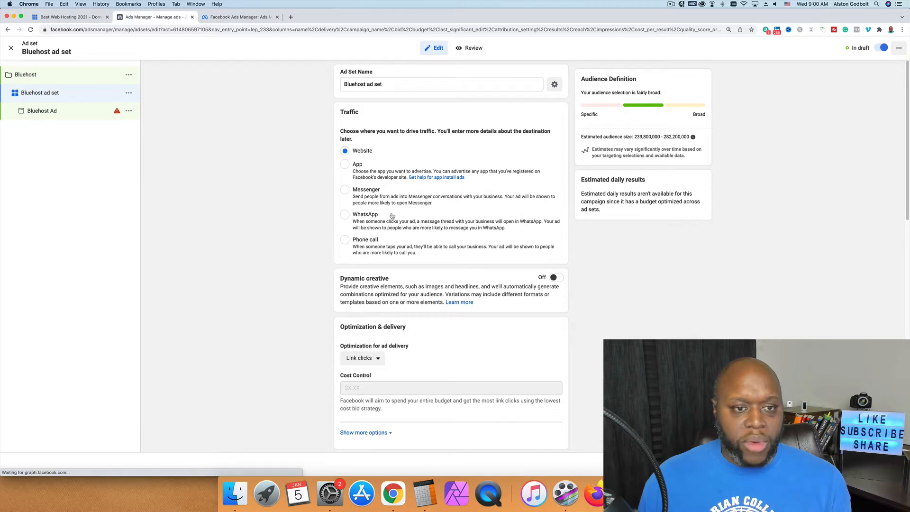
- Review the ad set's traffic destinations and the available choices for ad delivery optimization
scroll(313, 258, "down", 1)
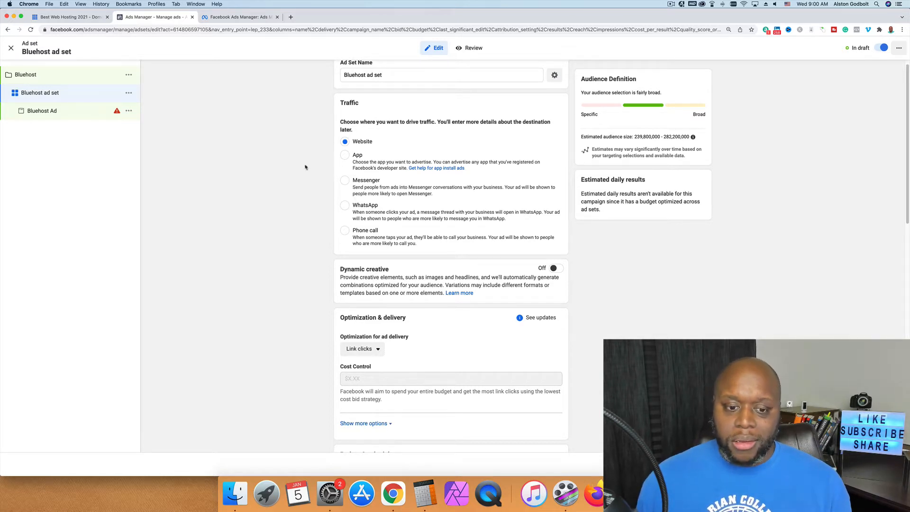
scroll(306, 166, "down", 3)
scroll(305, 167, "down", 5)
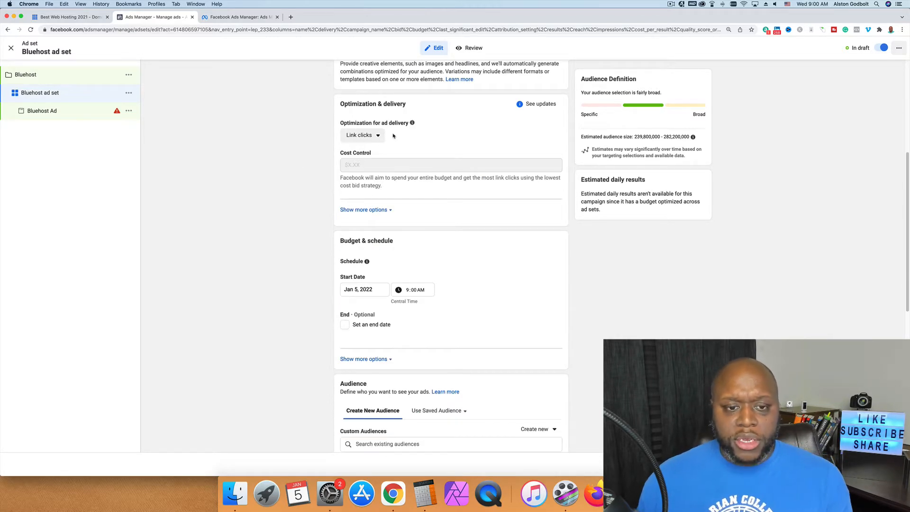
left_click(377, 136)
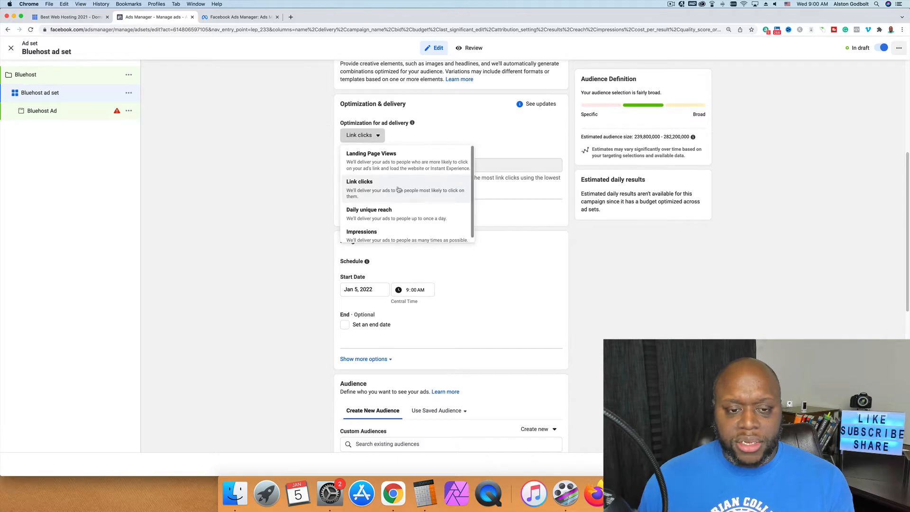
scroll(394, 185, "down", 1)
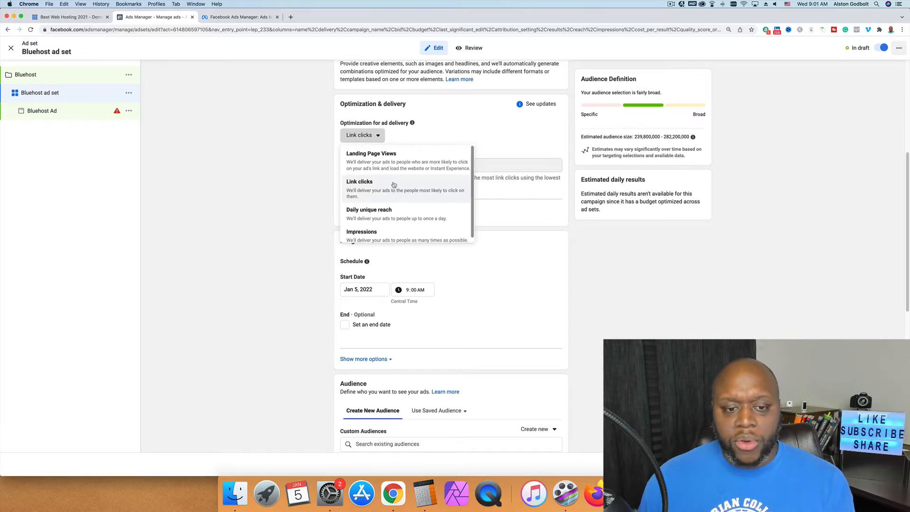
left_click(279, 194)
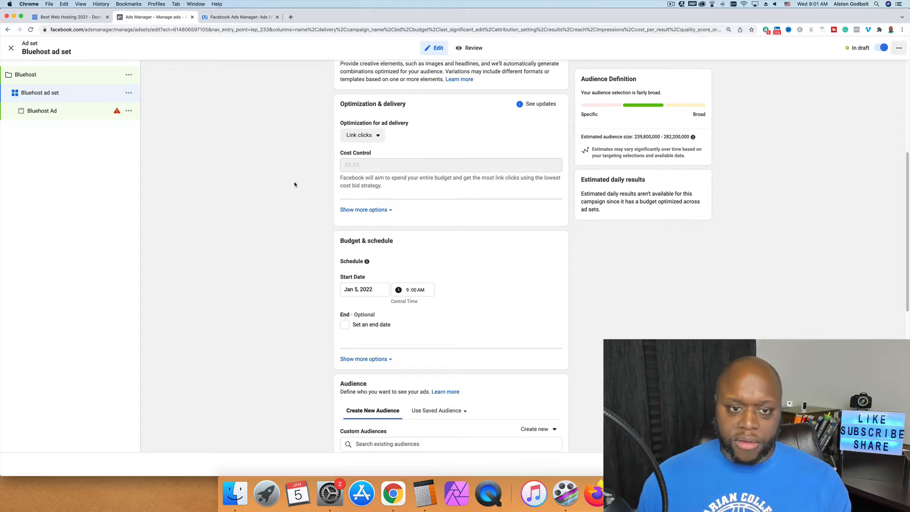
- Set the ad set's schedule to start on Jan 6, 2022 at 12:00 AM
scroll(294, 185, "down", 3)
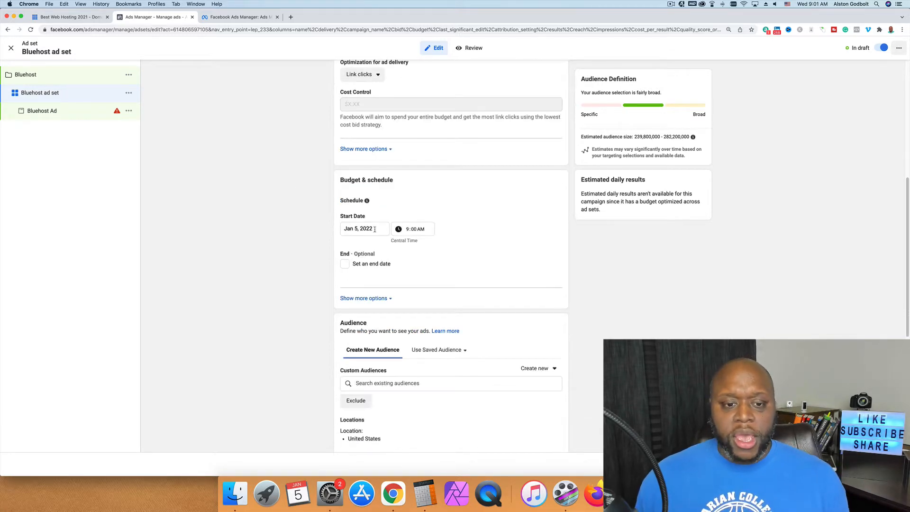
left_click(358, 229)
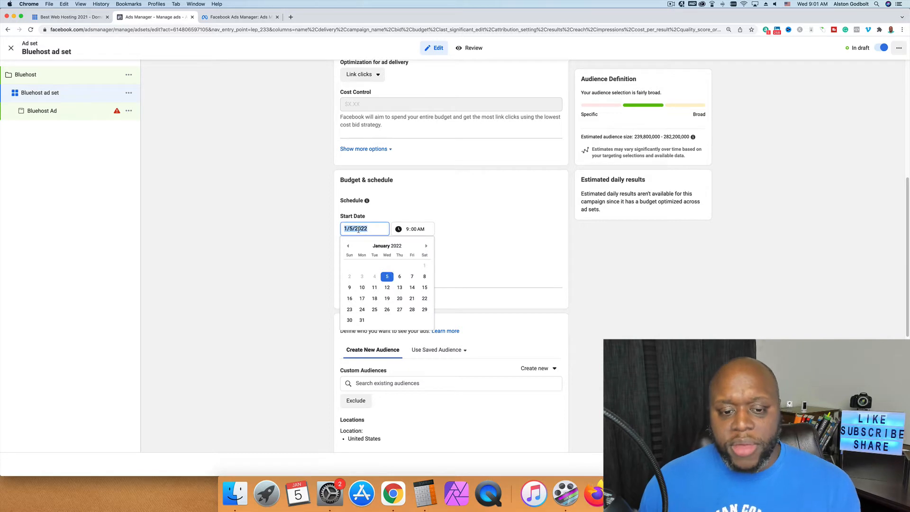
left_click(400, 277)
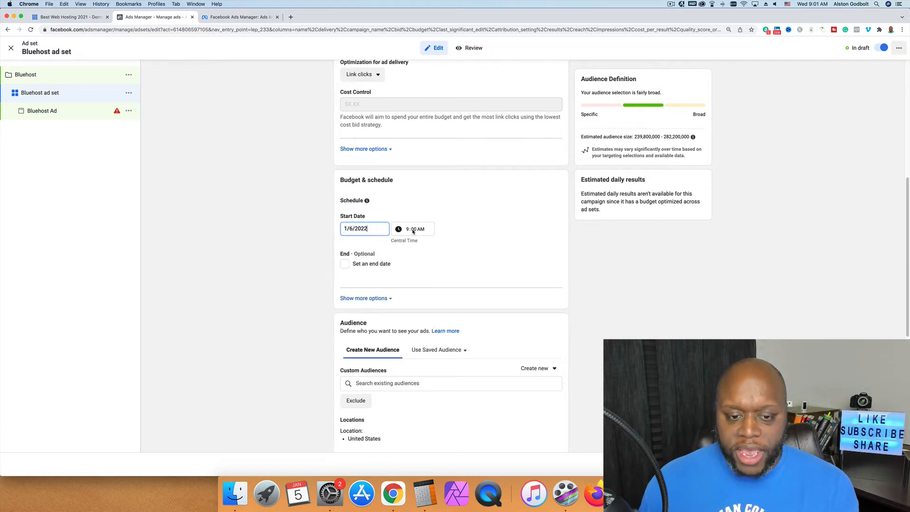
left_click(411, 231)
left_click(407, 232)
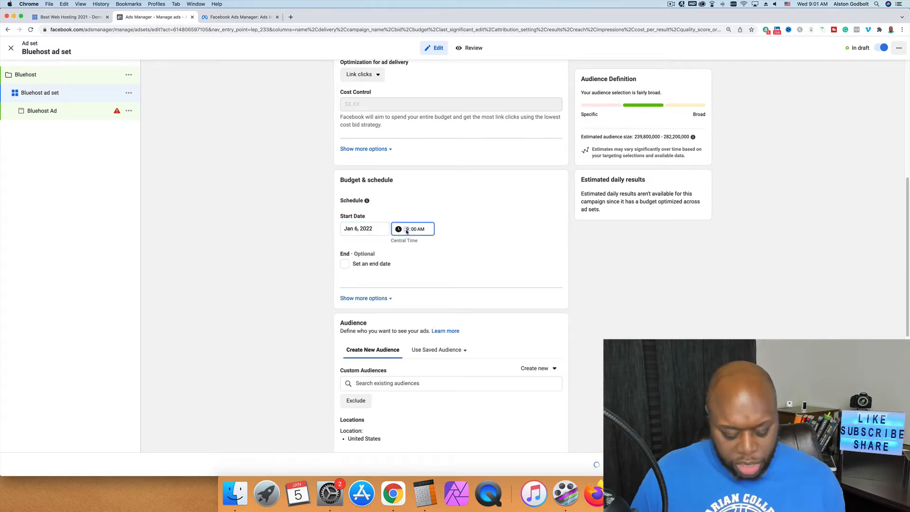
type("12")
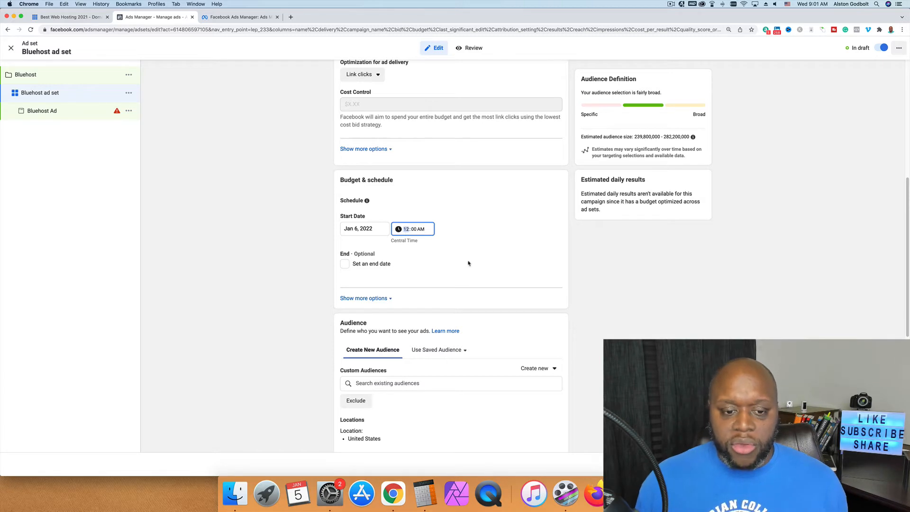
- Give the ad set an end date of Jan 13, 2022 at 11:59 PM
left_click(345, 265)
left_click(351, 283)
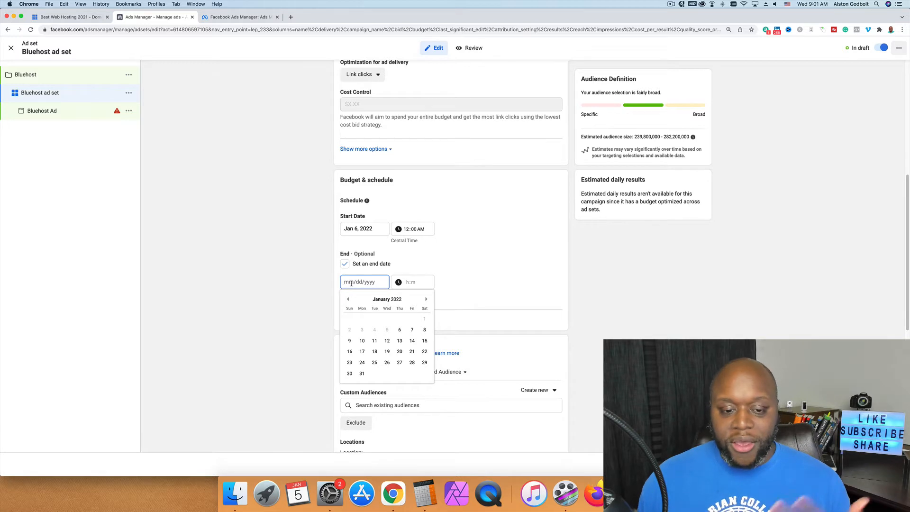
left_click(399, 340)
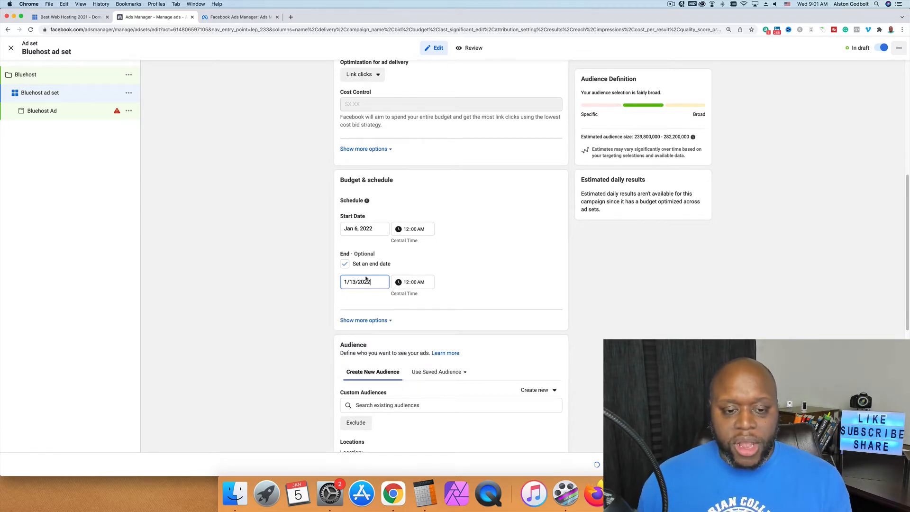
left_click(406, 283)
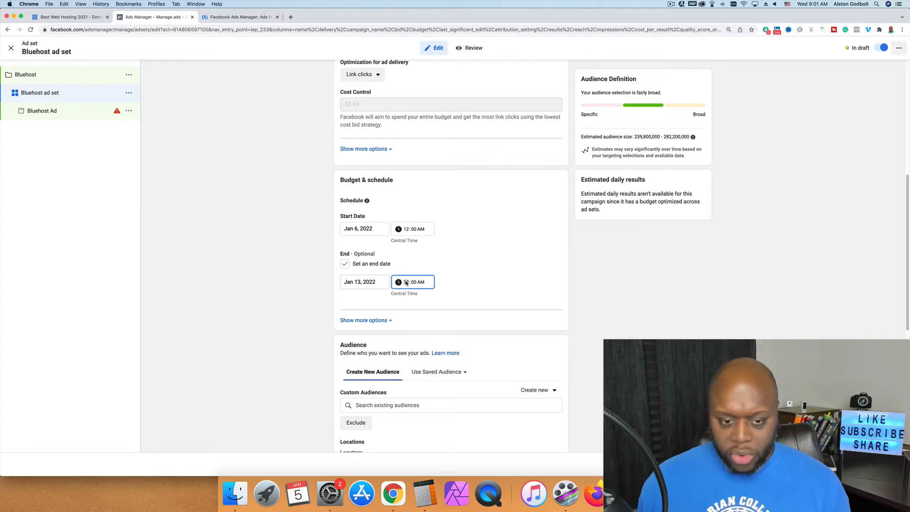
key("Down")
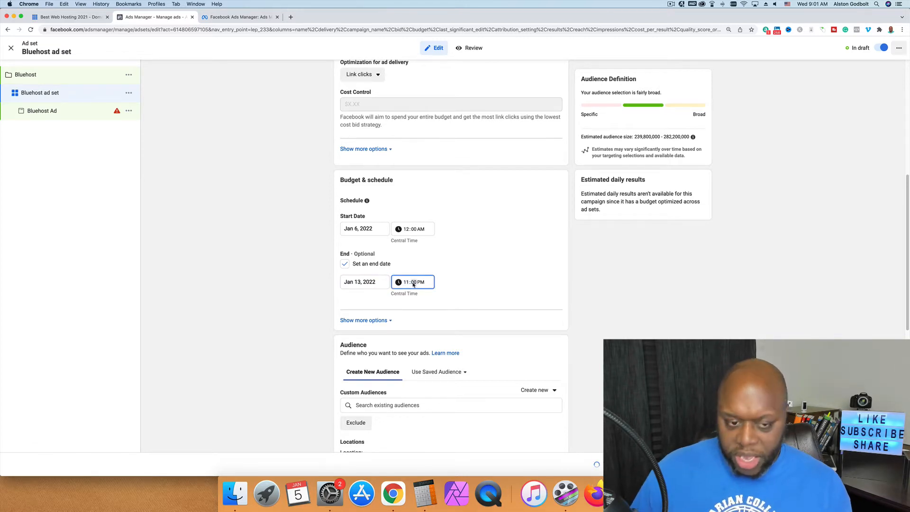
type("59")
left_click(321, 331)
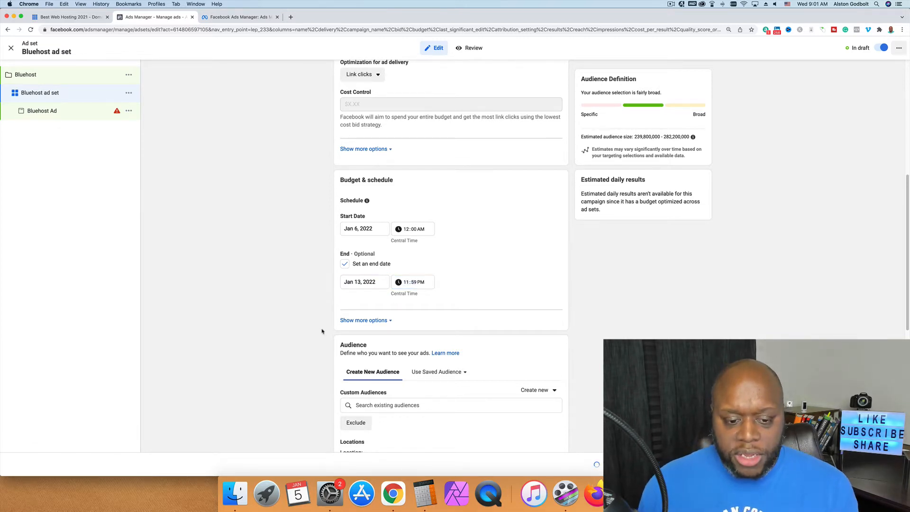
- Check the budget optimization settings of the Bluehost campaign
scroll(322, 331, "down", 3)
scroll(322, 332, "up", 5)
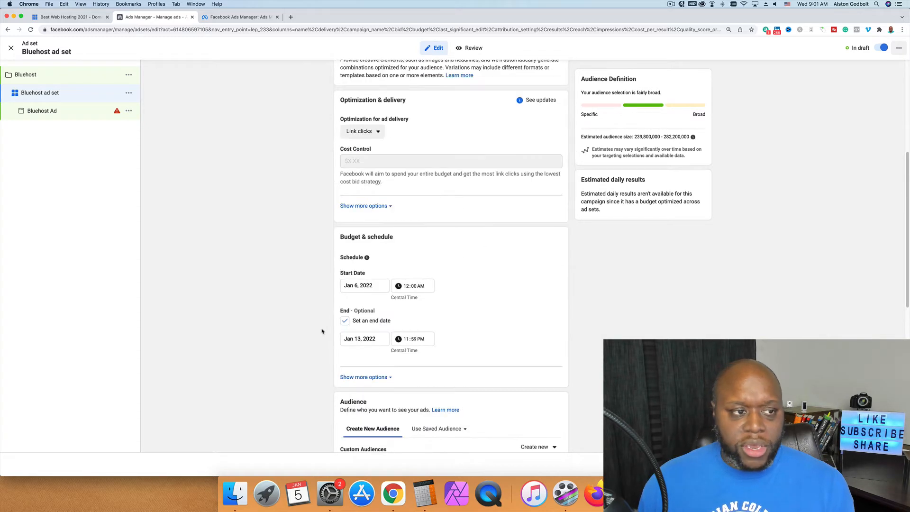
left_click(37, 76)
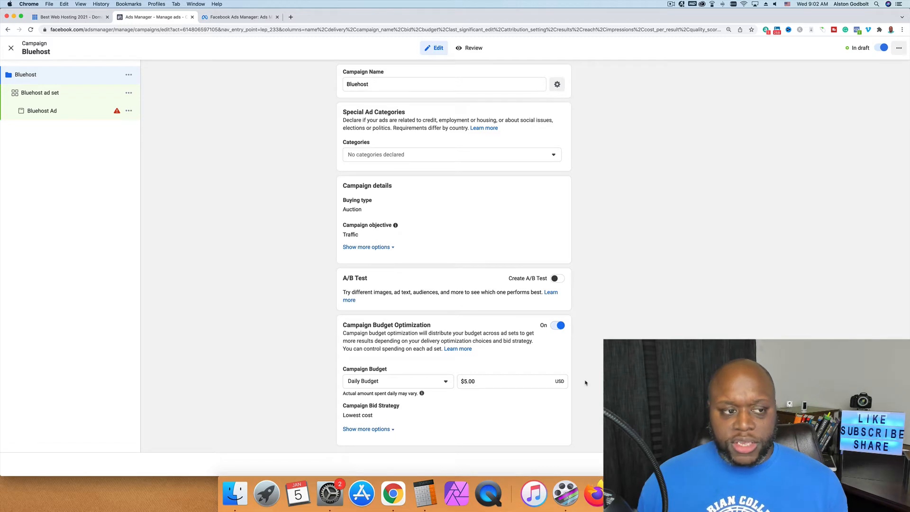
- Return to the Bluehost ad set and look over its ad delivery optimization choices again
left_click(59, 94)
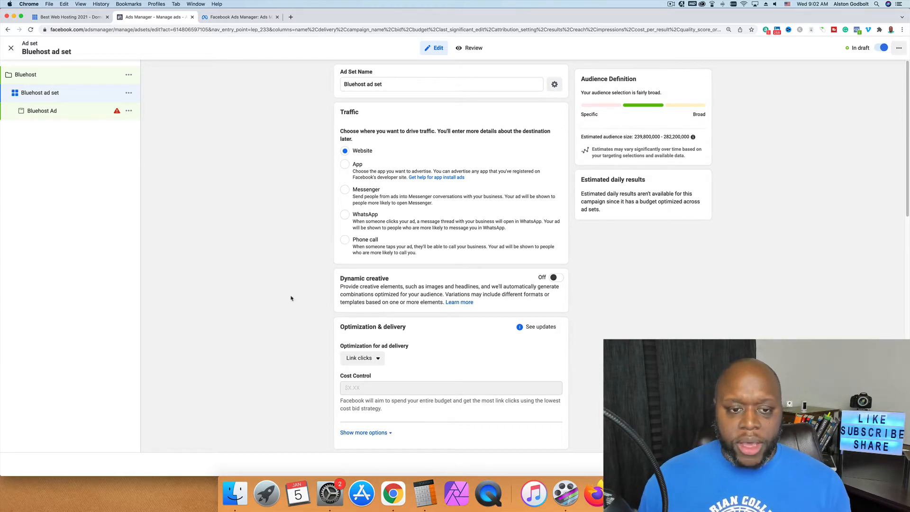
scroll(291, 298, "down", 5)
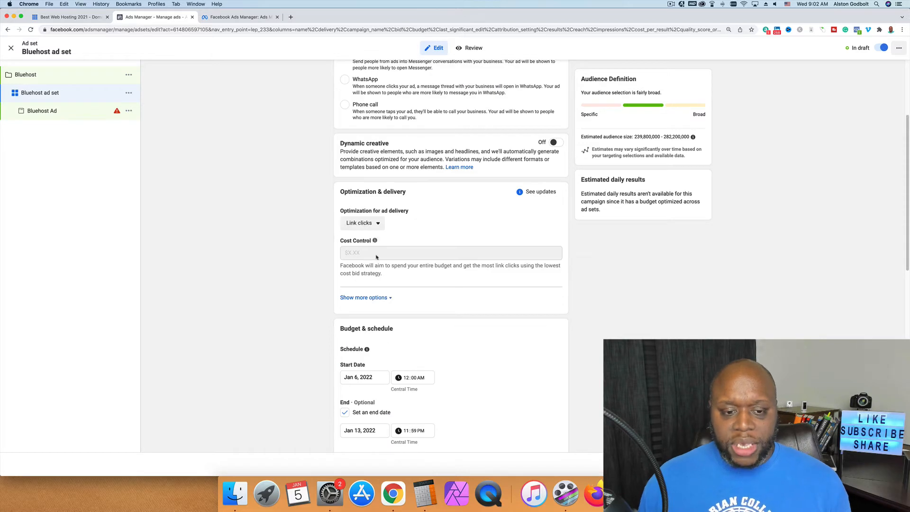
left_click(374, 225)
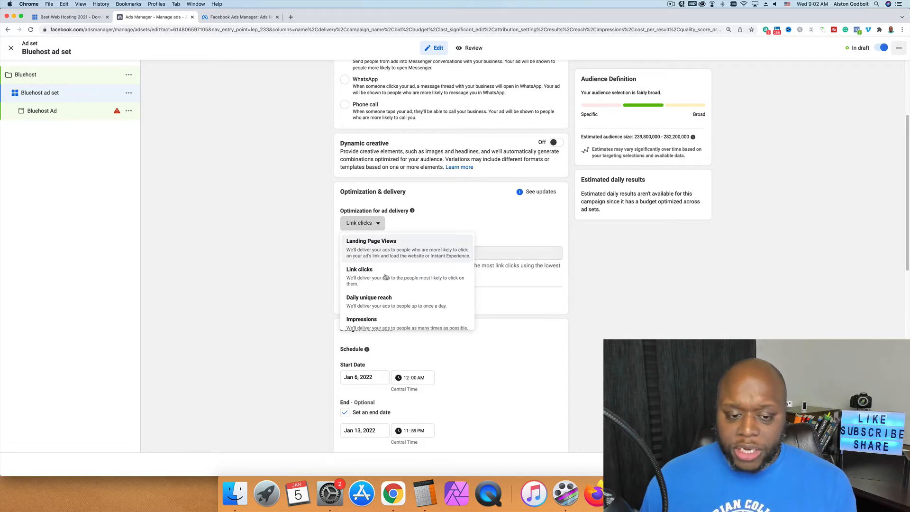
scroll(363, 297, "down", 1)
left_click(317, 306)
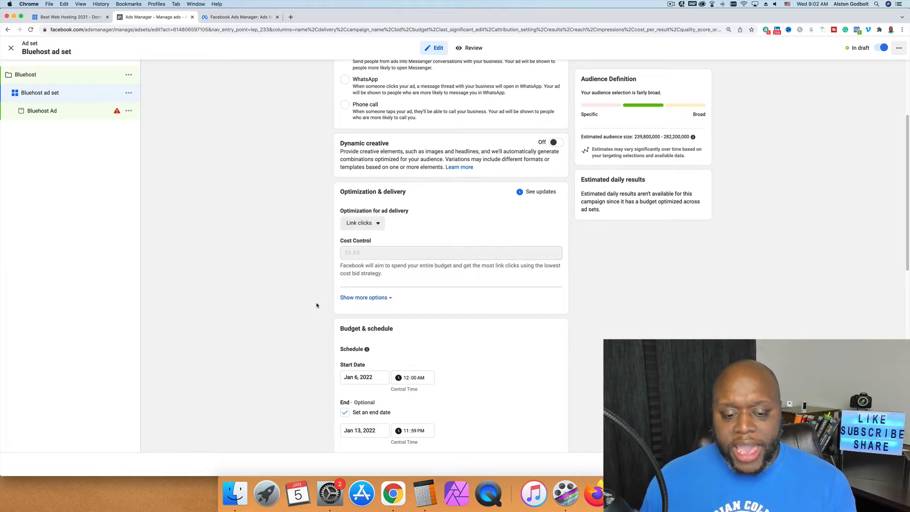
- Set the maximum age of the ad set's audience to 43
scroll(317, 305, "down", 6)
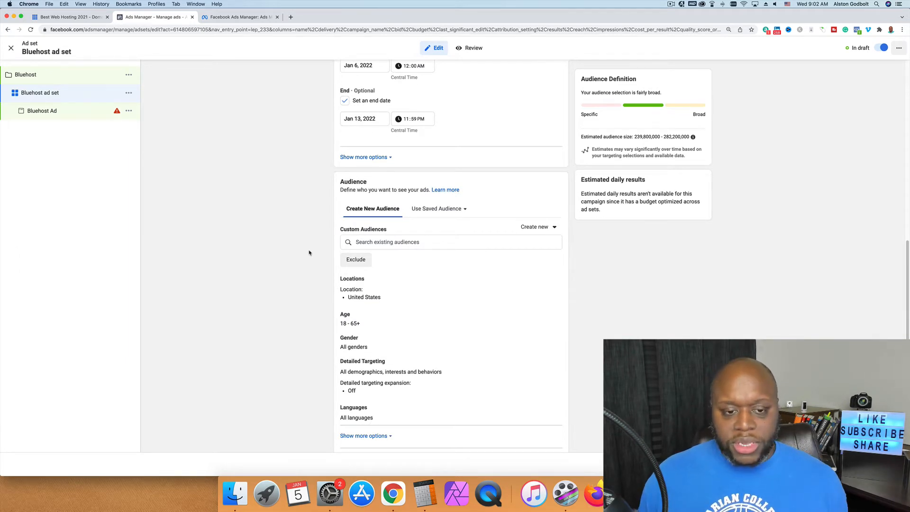
scroll(309, 253, "down", 3)
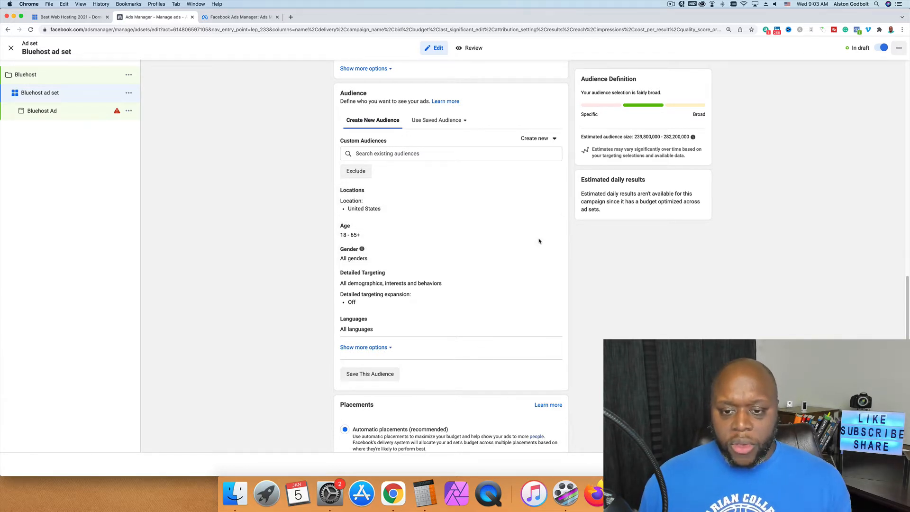
left_click(549, 227)
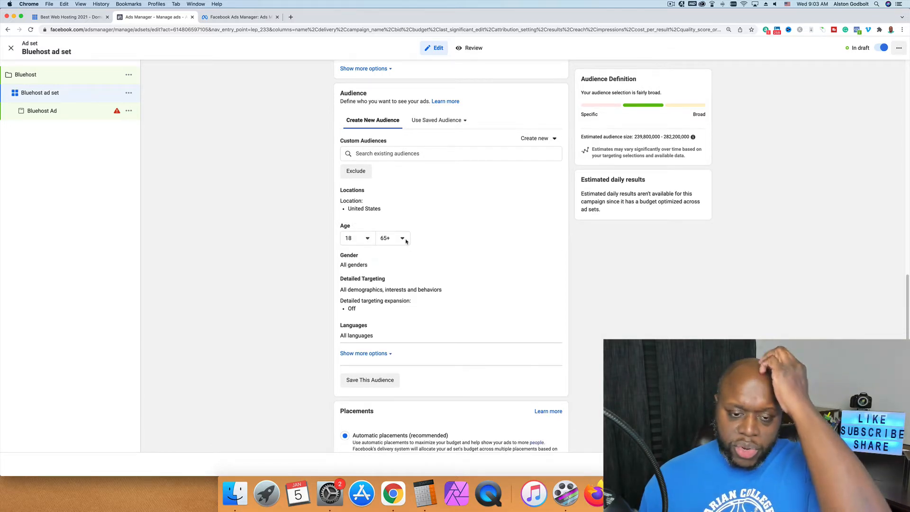
left_click(391, 237)
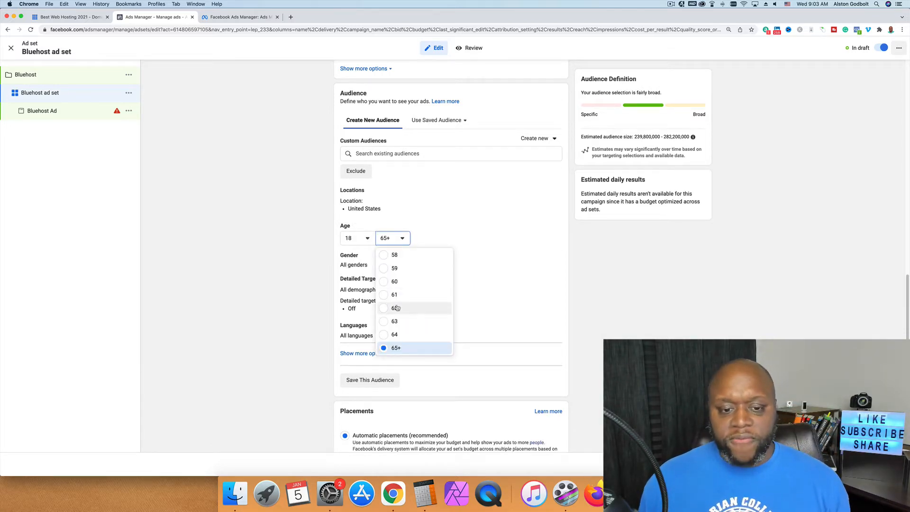
scroll(397, 308, "up", 5)
scroll(397, 308, "up", 3)
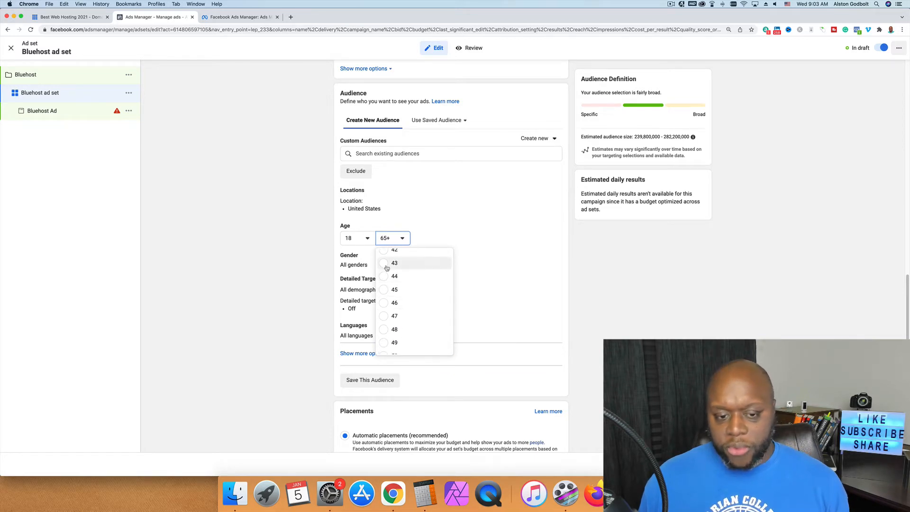
left_click(388, 263)
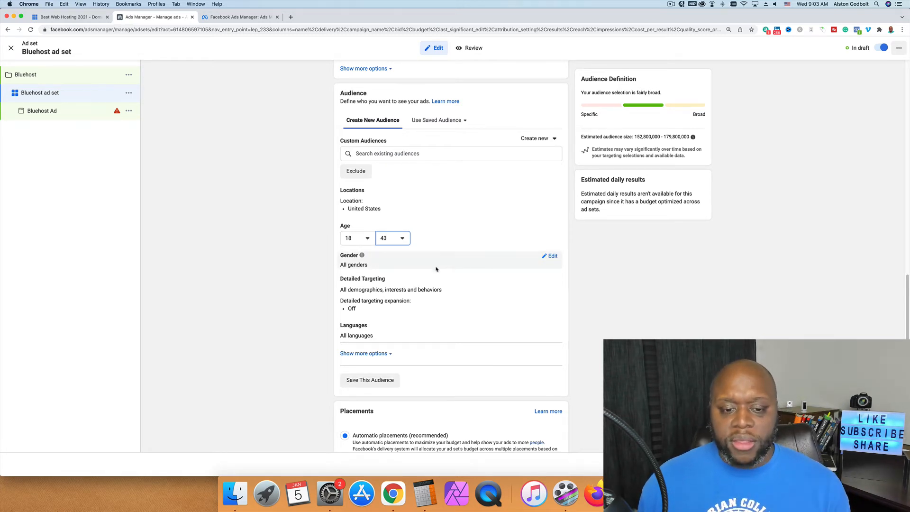
- Add the Bluehost interest to the audience's detailed targeting
left_click(550, 281)
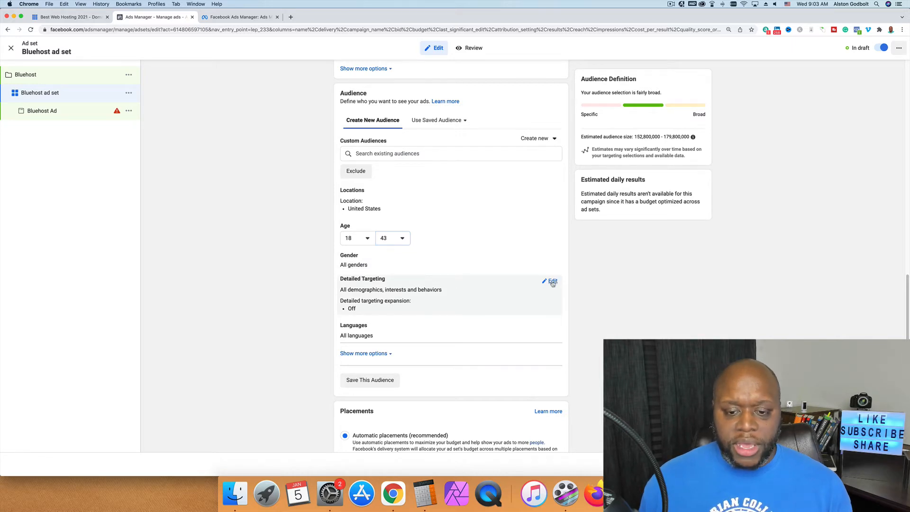
scroll(241, 281, "down", 3)
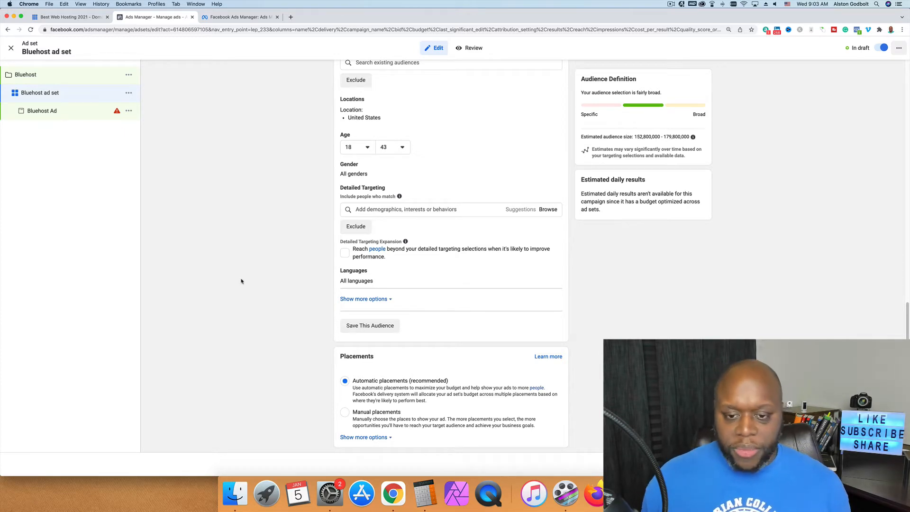
left_click(417, 209)
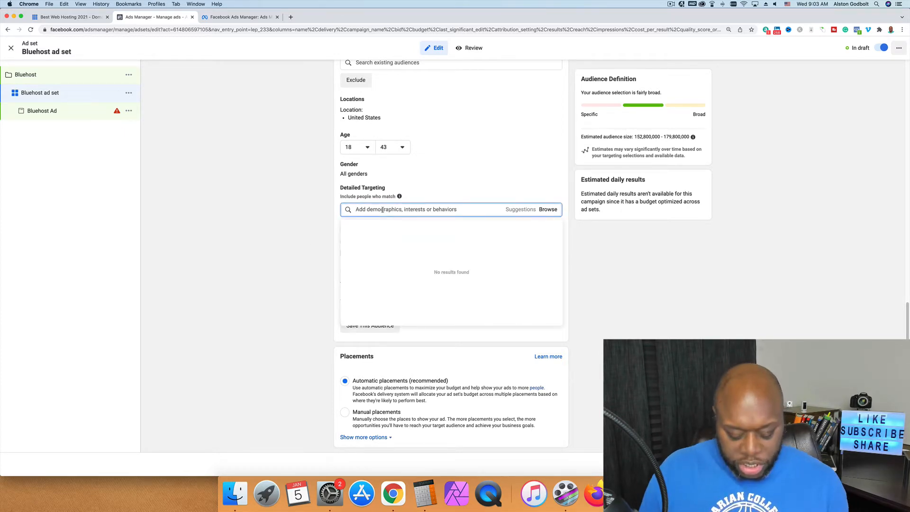
type("bluehost")
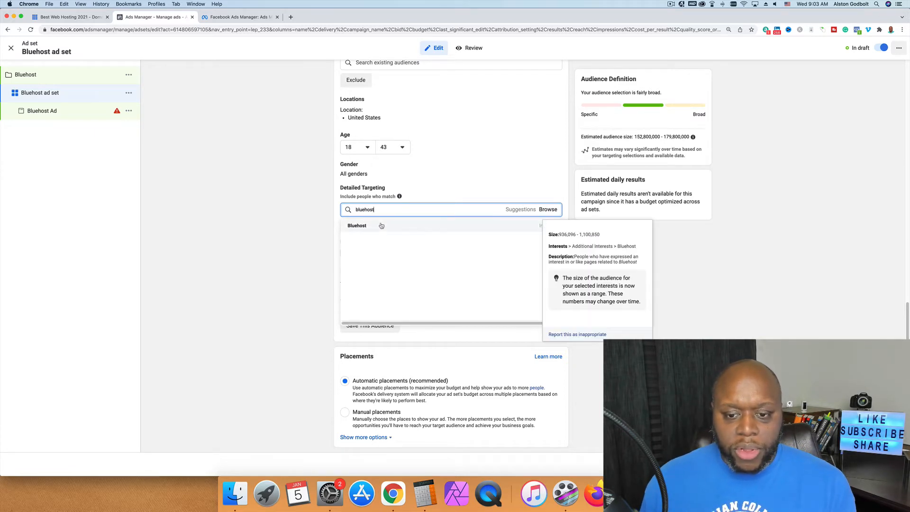
left_click(382, 225)
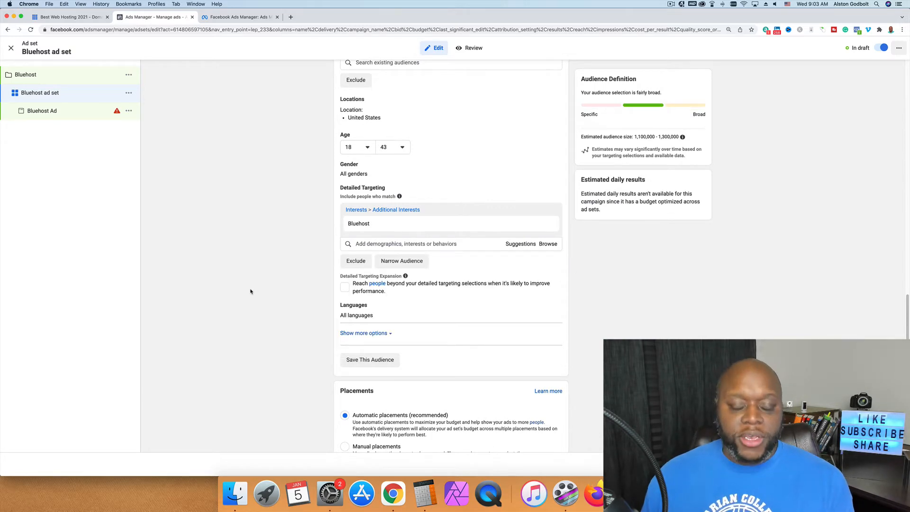
- Add the suggested interests HostGator, Wix.com and Web hosting to the detailed targeting
left_click(520, 245)
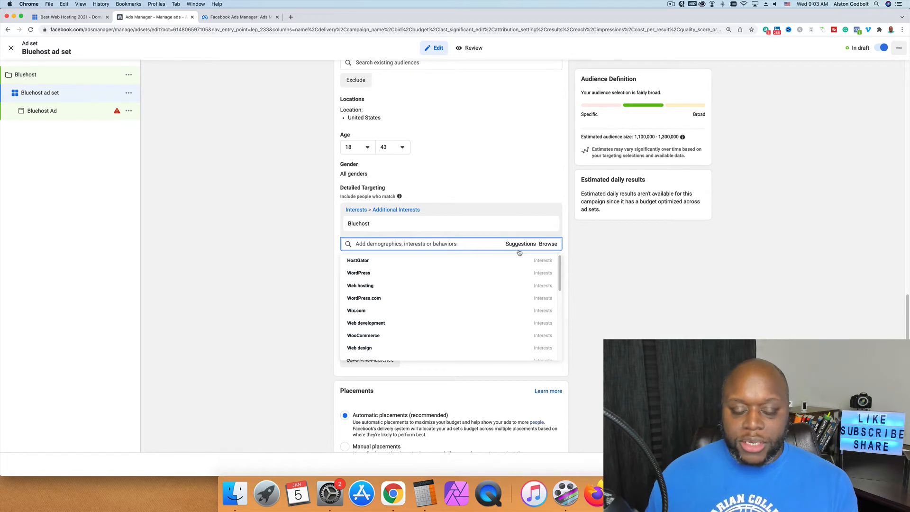
mouse_move(452, 288)
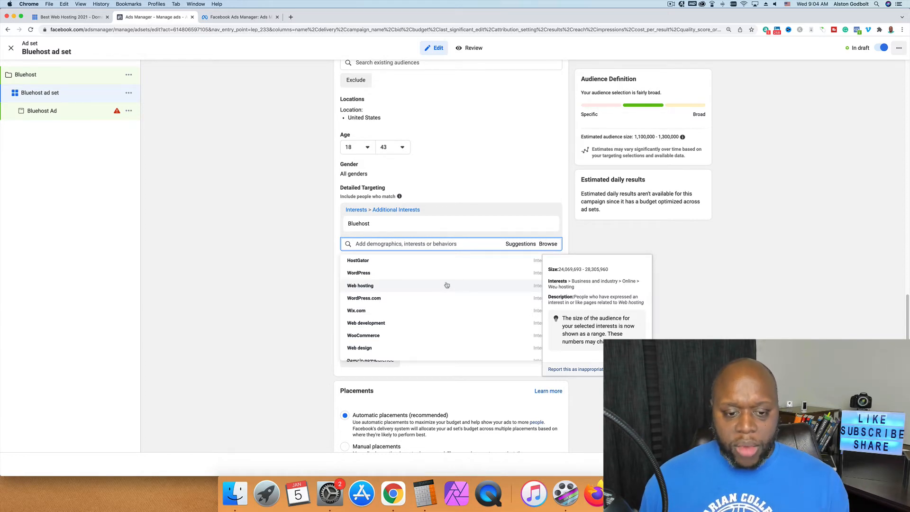
scroll(451, 302, "up", 1)
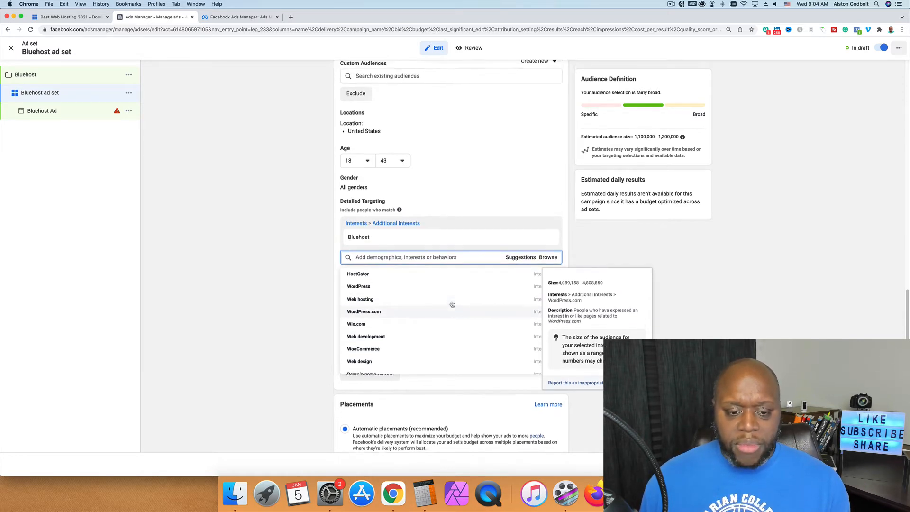
scroll(452, 303, "down", 1)
scroll(451, 307, "down", 1)
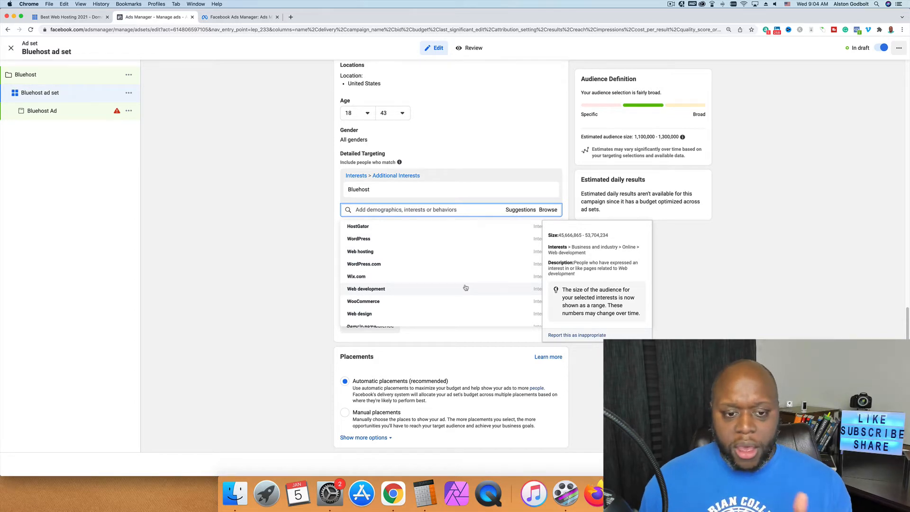
left_click(429, 226)
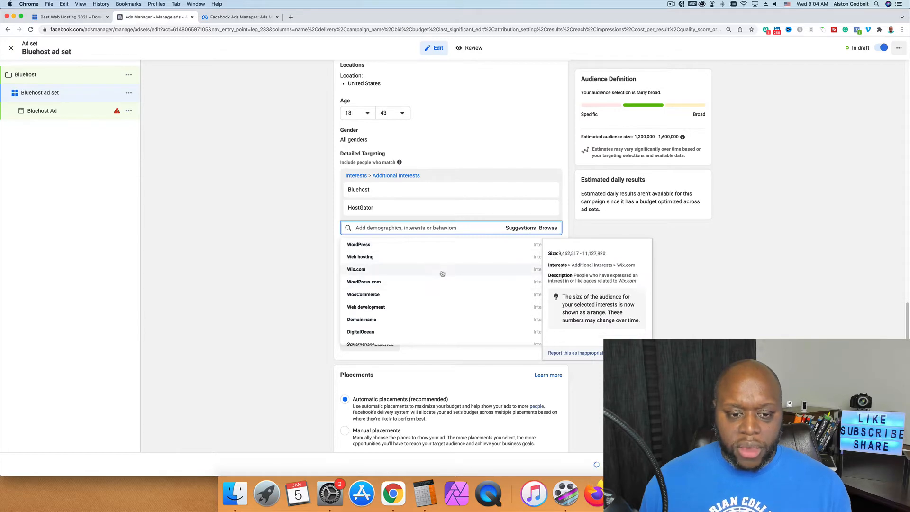
left_click(442, 272)
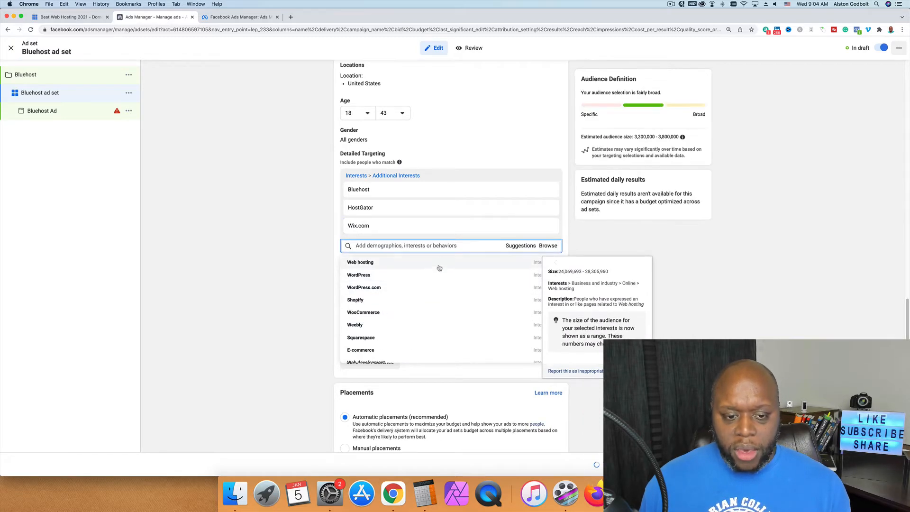
left_click(440, 263)
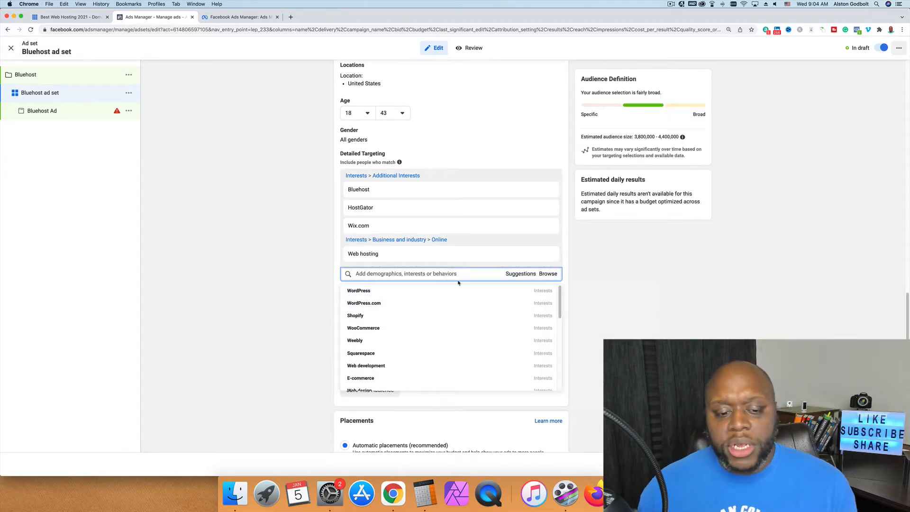
- Extend the detailed targeting with the suggested interests WordPress.com, Squarespace and Domain name
left_click(375, 303)
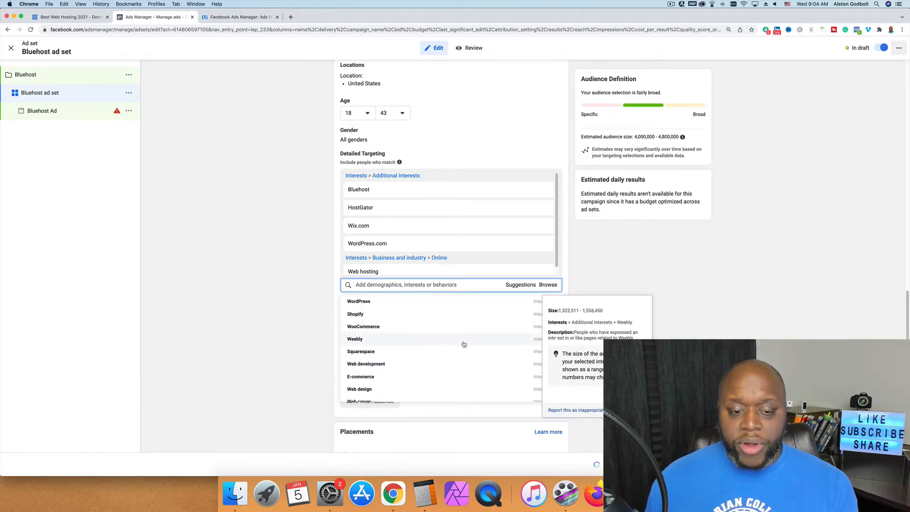
left_click(424, 347)
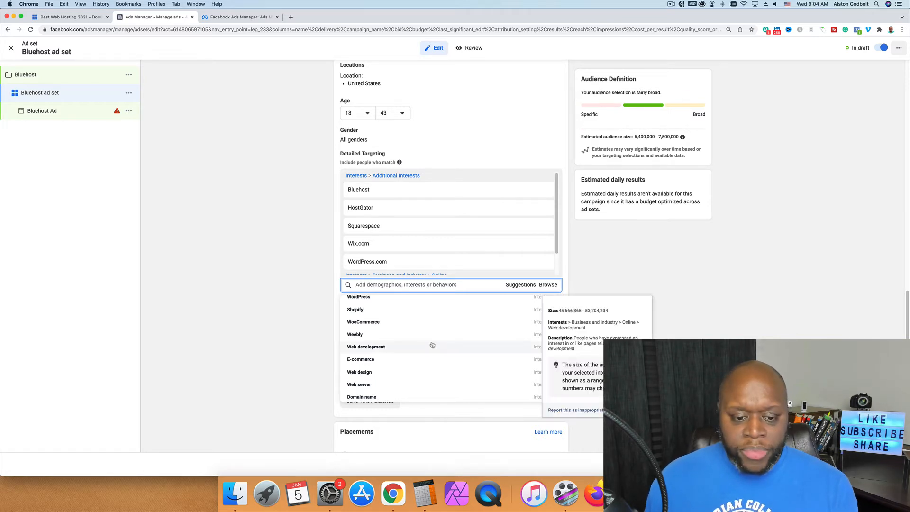
scroll(424, 349, "down", 2)
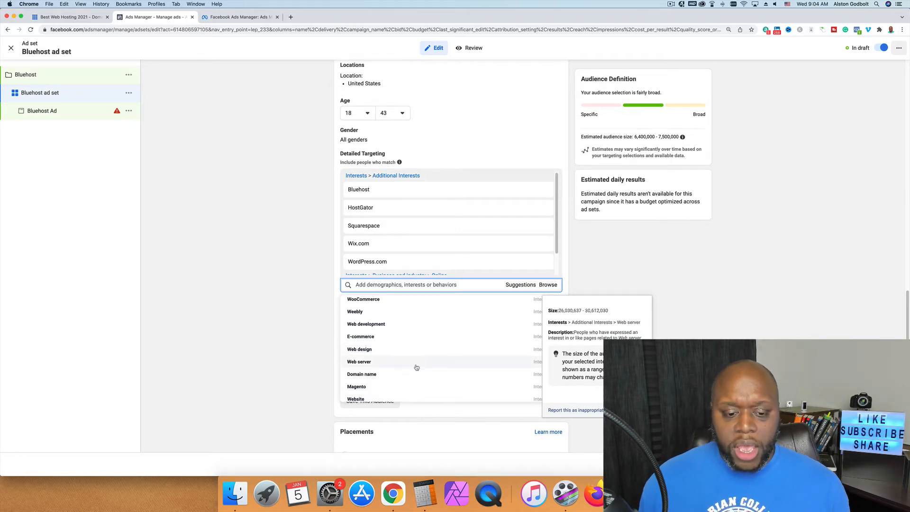
left_click(415, 373)
- Add DigitalOcean from the further interest suggestions and close the suggestions
scroll(432, 361, "down", 1)
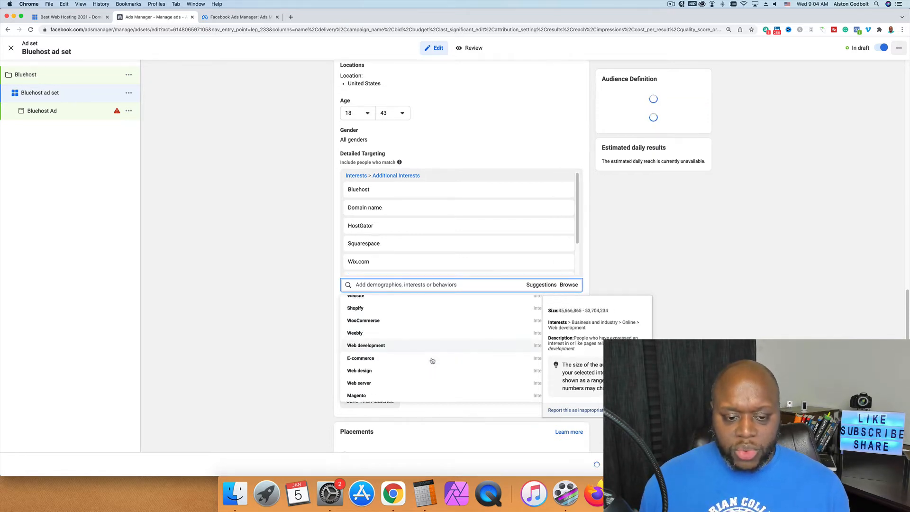
scroll(444, 363, "down", 5)
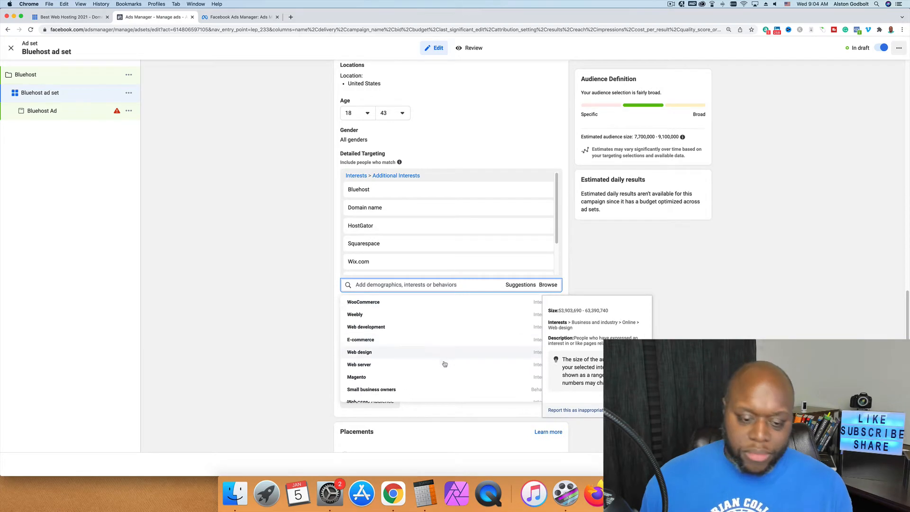
scroll(446, 358, "down", 2)
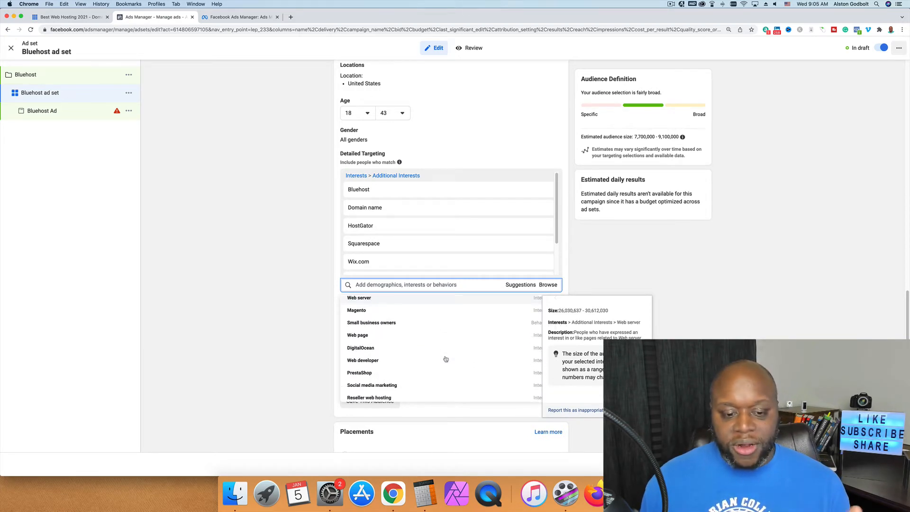
left_click(435, 349)
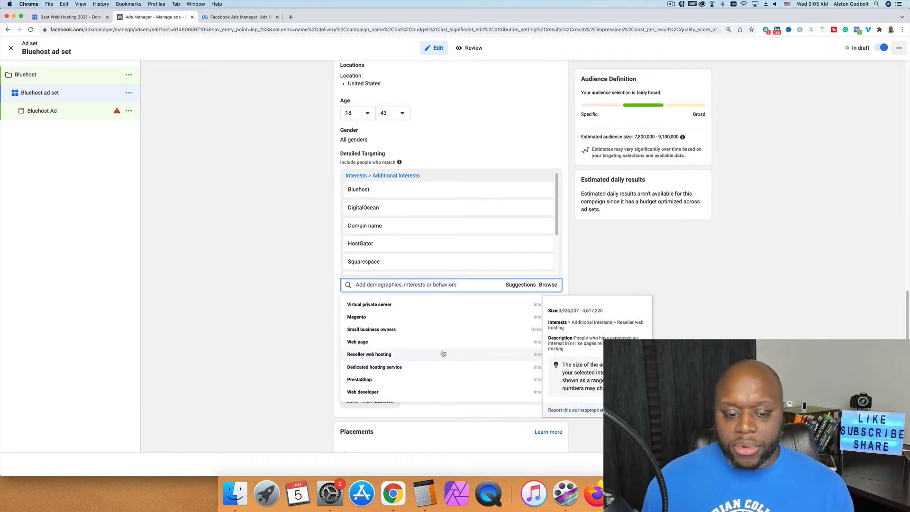
scroll(443, 353, "down", 3)
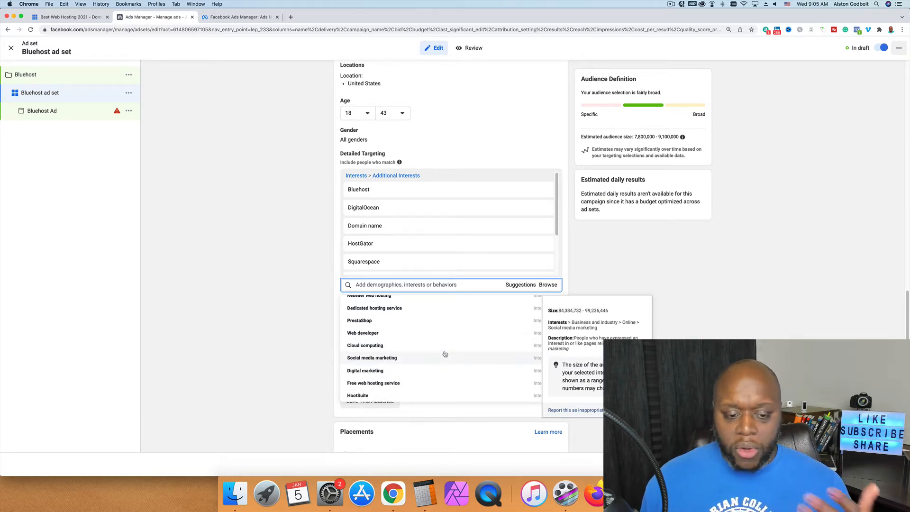
left_click(289, 298)
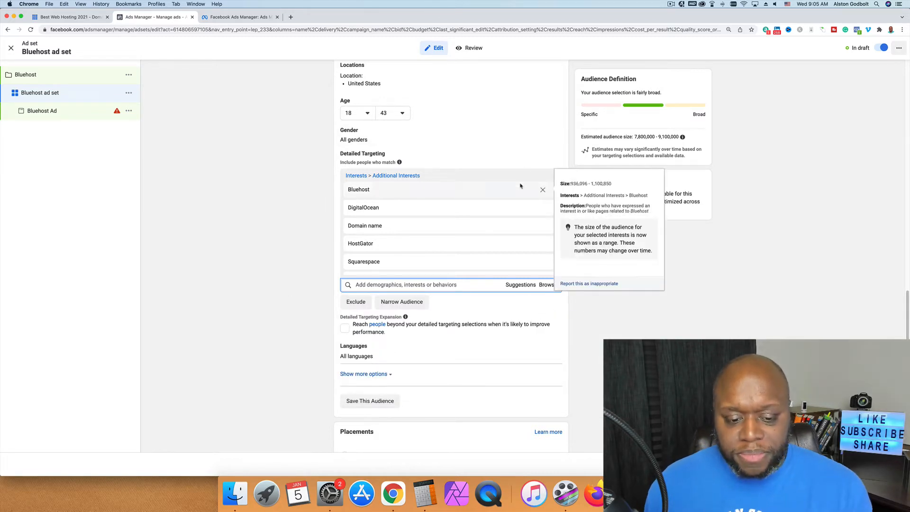
- Switch the ad set to manual placements and exclude Audience Network, Messenger and Instagram, keeping only the Facebook platform
scroll(520, 186, "down", 5)
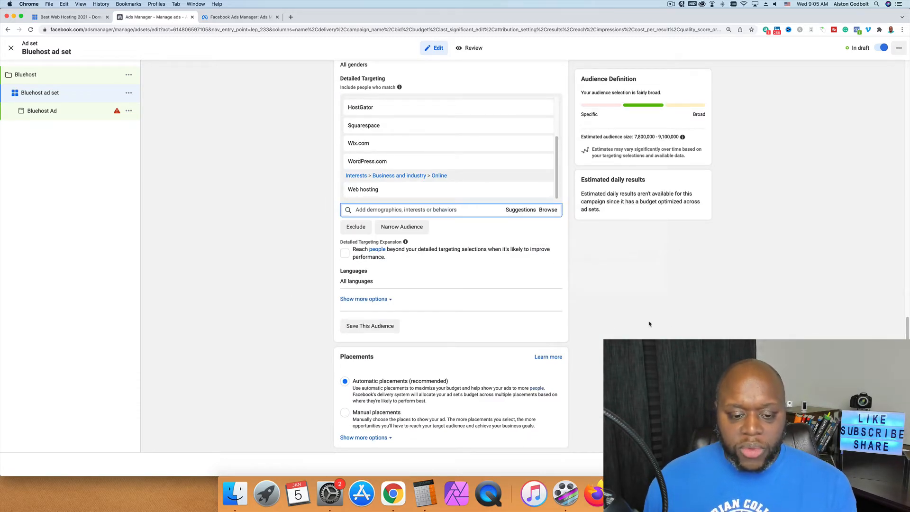
left_click(346, 413)
scroll(304, 395, "down", 3)
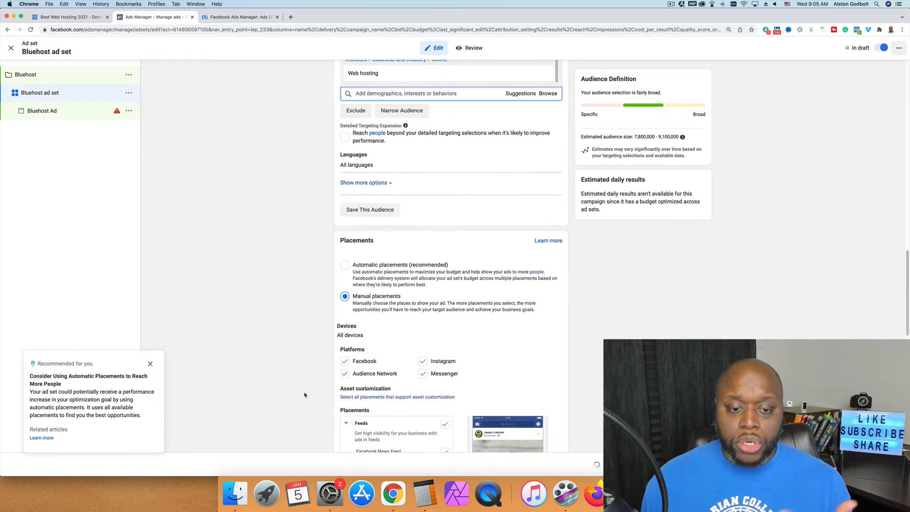
scroll(305, 395, "down", 3)
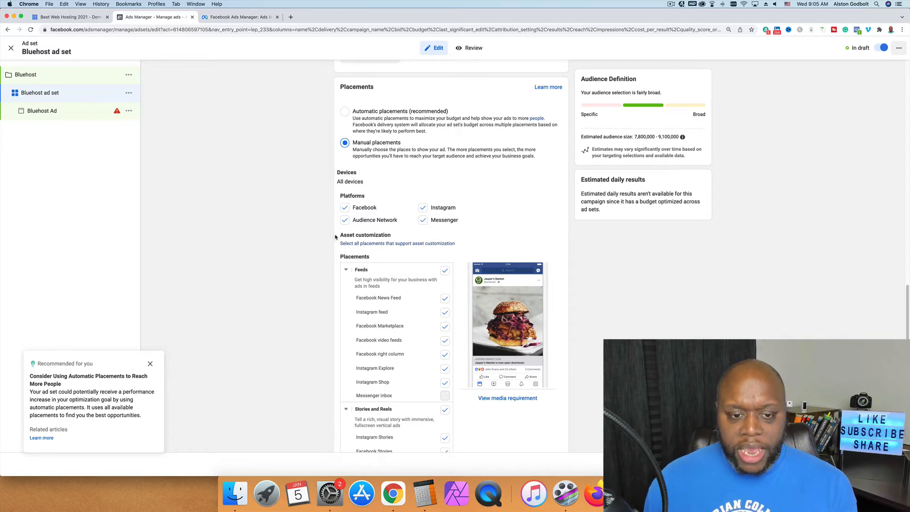
left_click(345, 220)
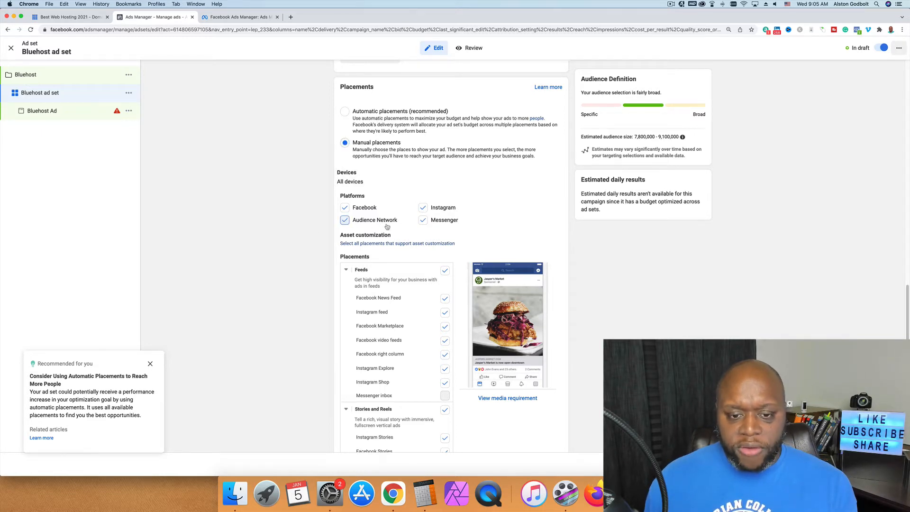
left_click(424, 209)
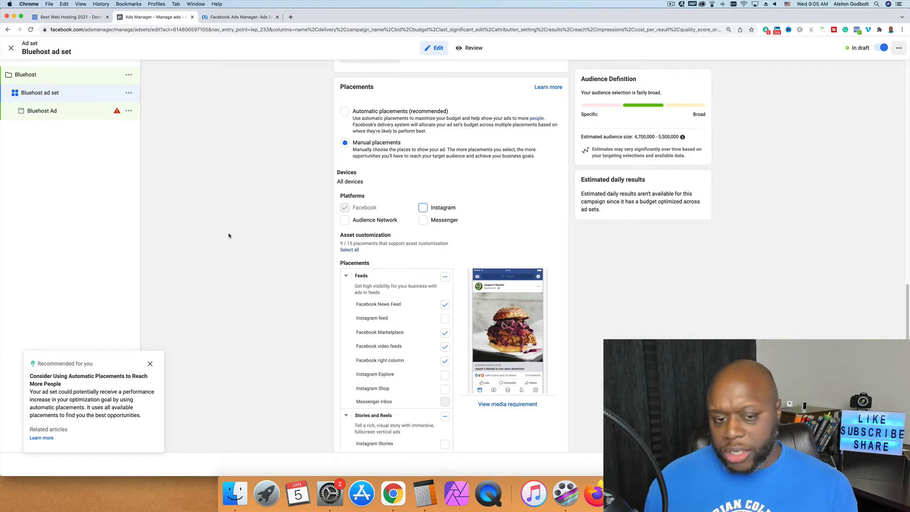
- Exclude all Stories and Reels placements from the ad set
scroll(229, 235, "down", 5)
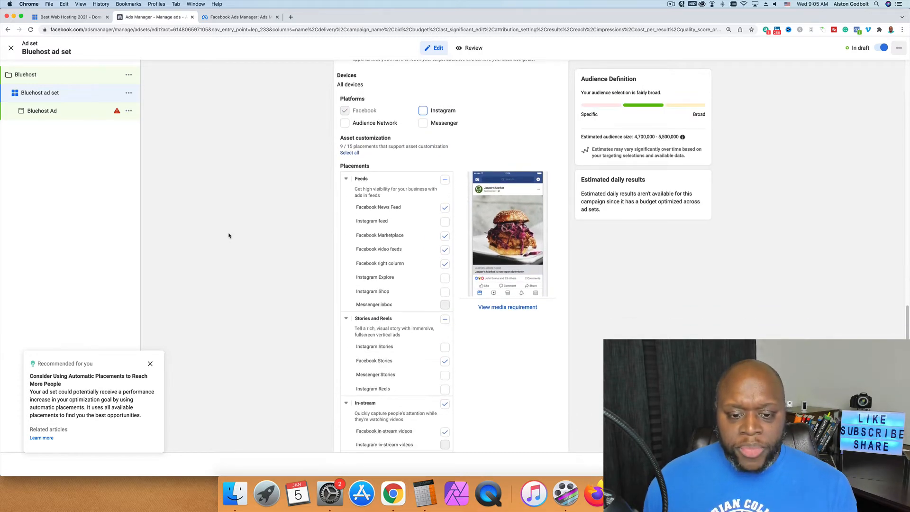
scroll(228, 235, "down", 1)
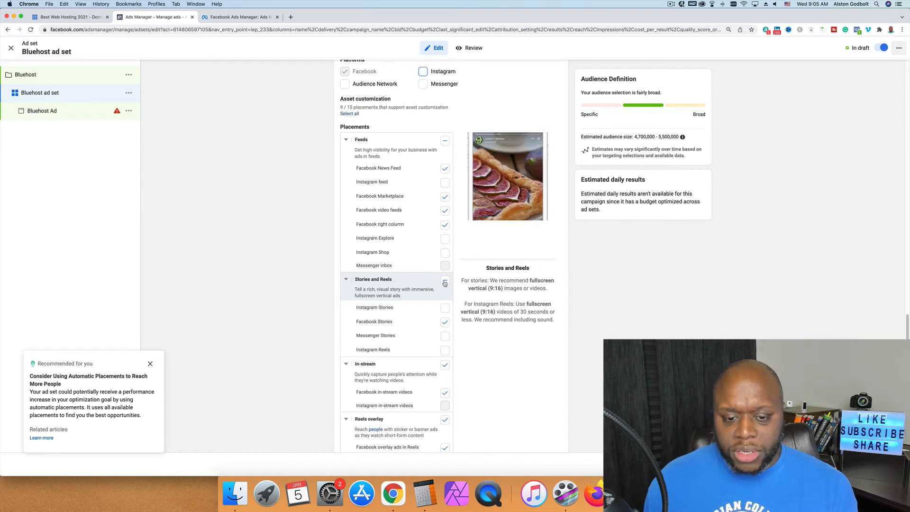
left_click(445, 281)
left_click(444, 280)
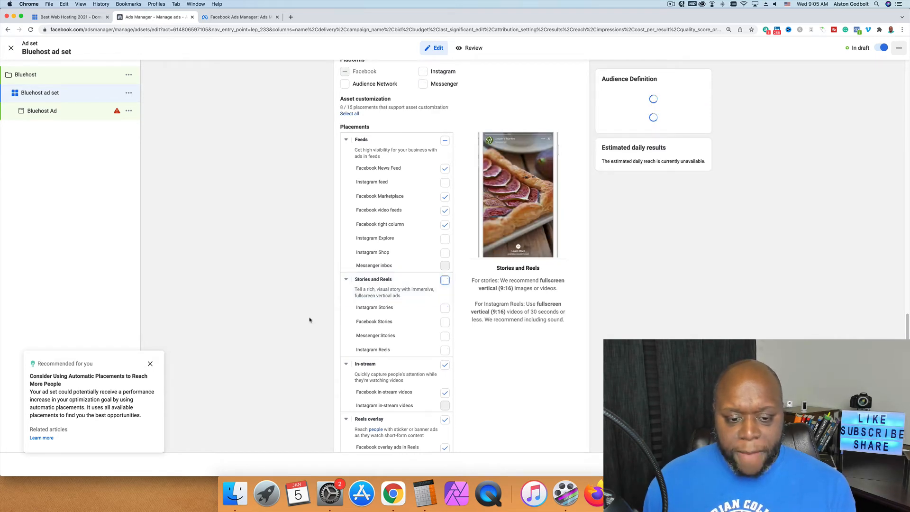
- Exclude the Reels overlay and In-article placements from the ad set
scroll(322, 316, "down", 3)
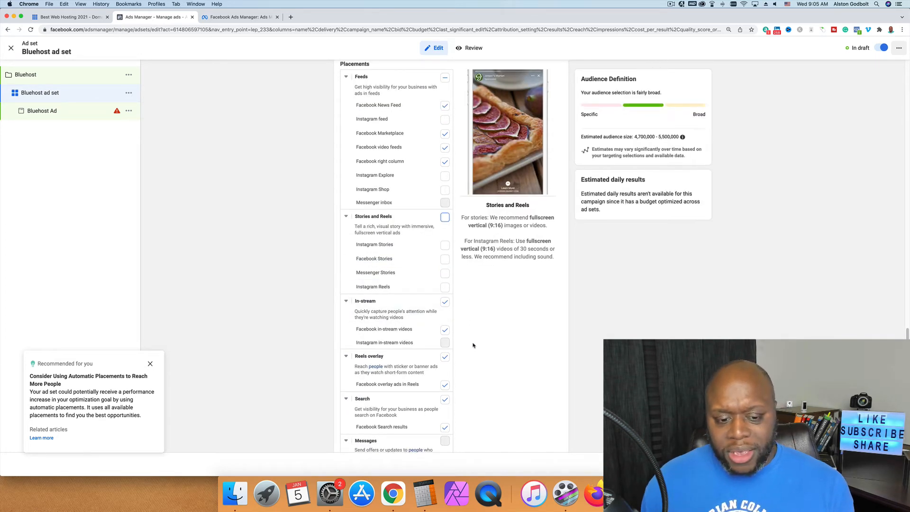
scroll(476, 346, "down", 1)
left_click(446, 329)
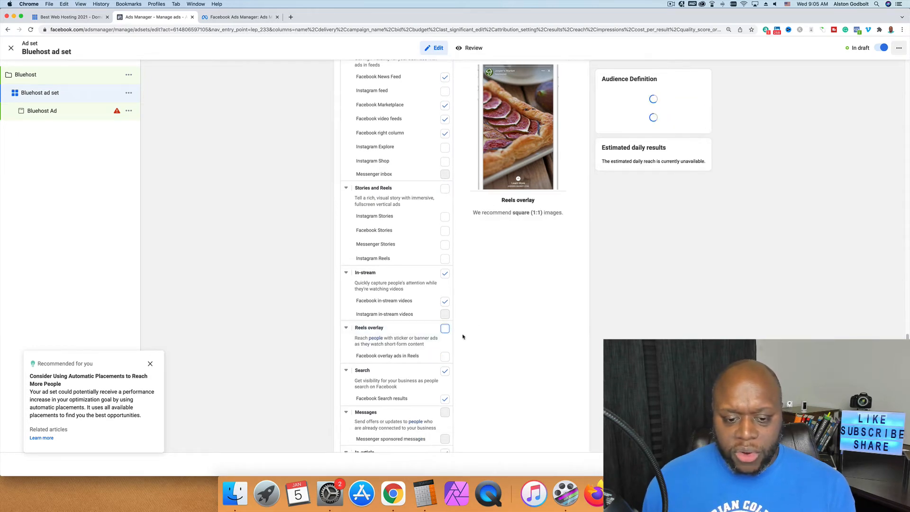
scroll(488, 370, "down", 1)
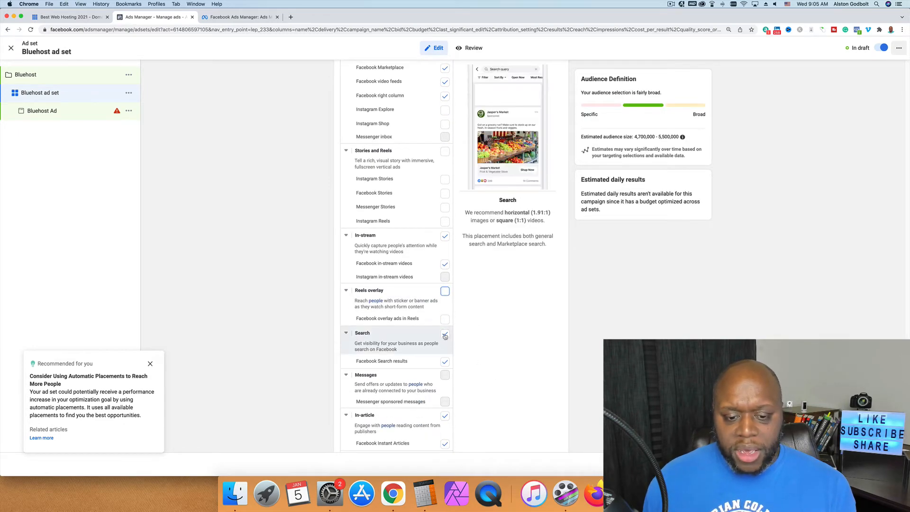
scroll(445, 345, "down", 2)
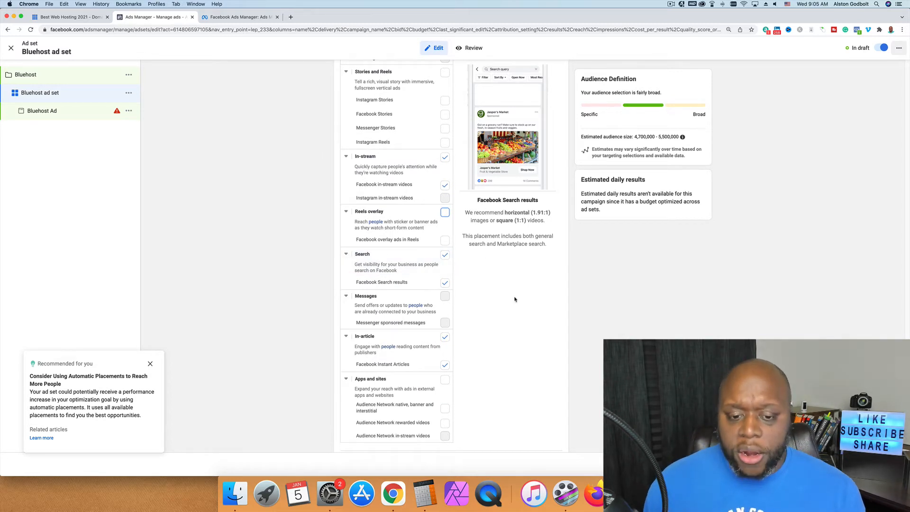
scroll(514, 299, "down", 1)
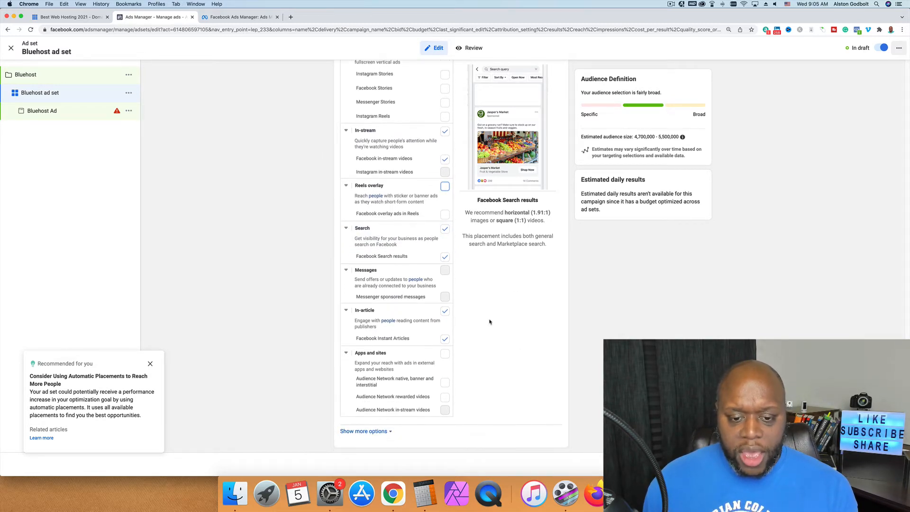
left_click(444, 311)
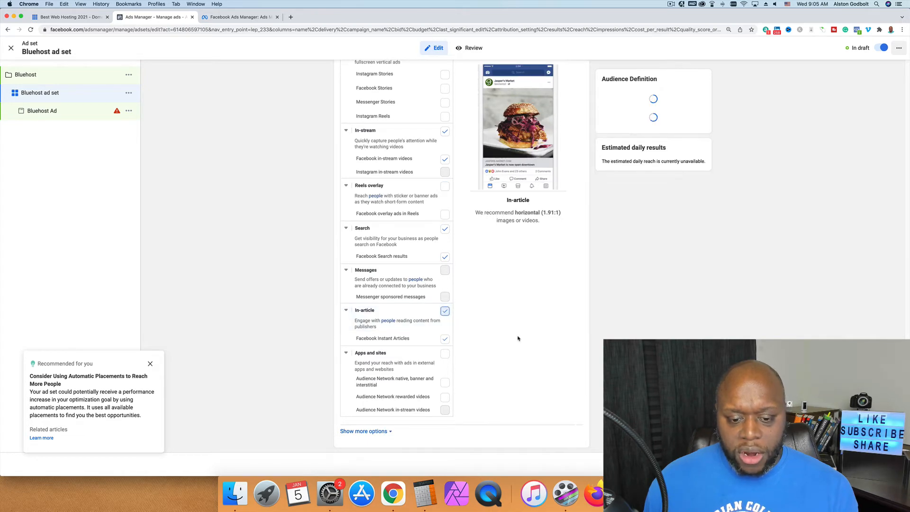
- Review the remaining Facebook placements and expand the additional placement options of the ad set
scroll(518, 339, "up", 5)
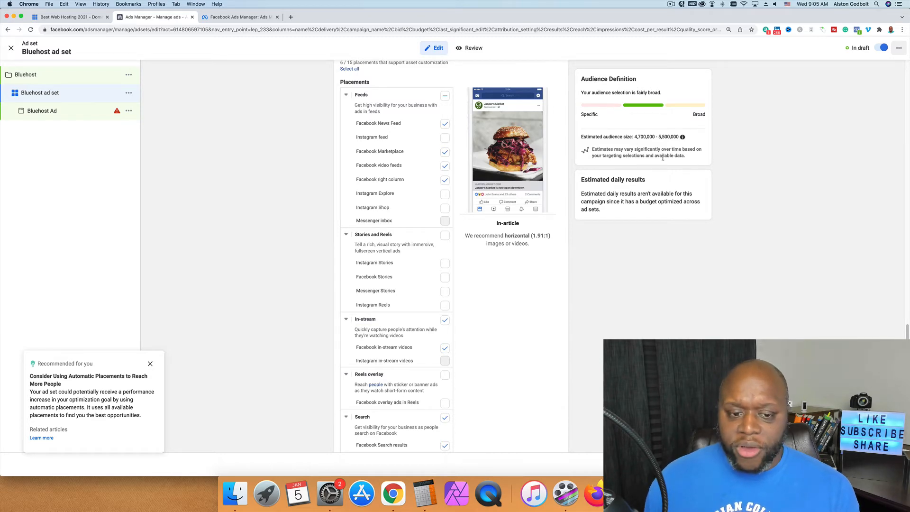
scroll(642, 301, "down", 3)
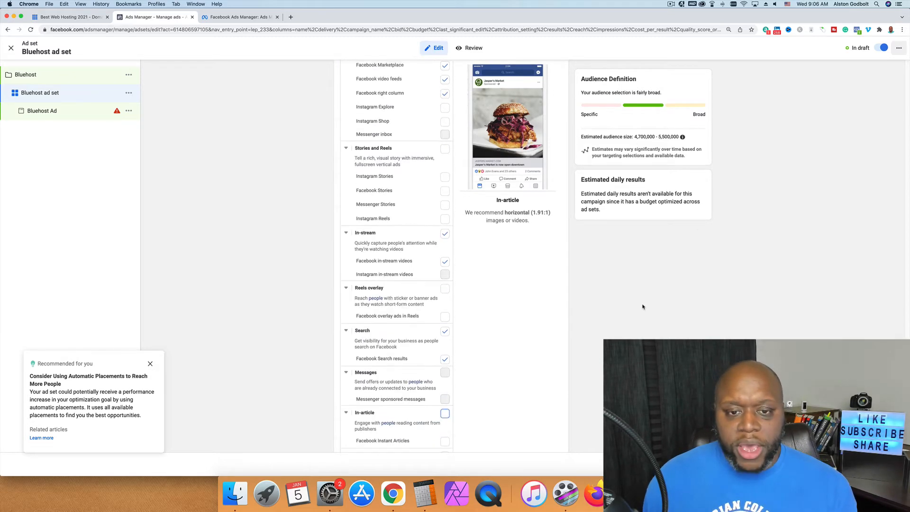
scroll(643, 307, "up", 4)
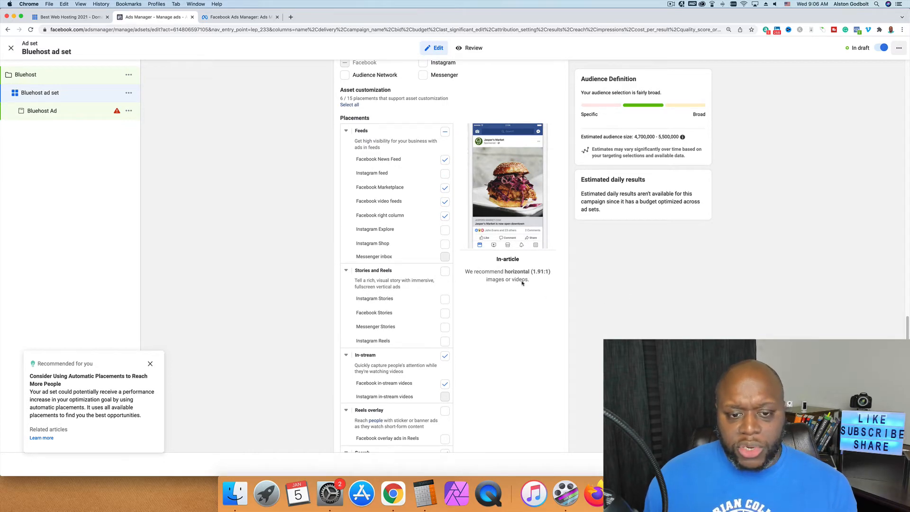
scroll(555, 353, "down", 5)
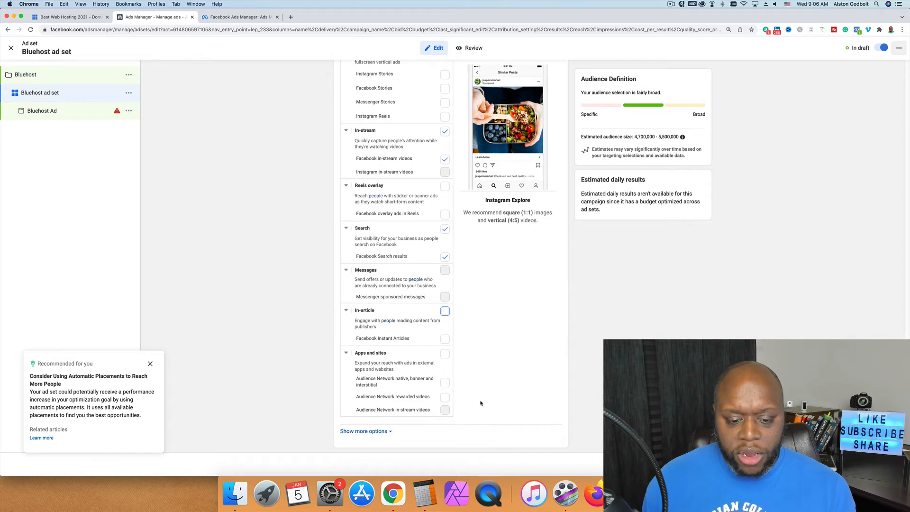
left_click(388, 432)
scroll(545, 316, "down", 2)
scroll(545, 317, "down", 3)
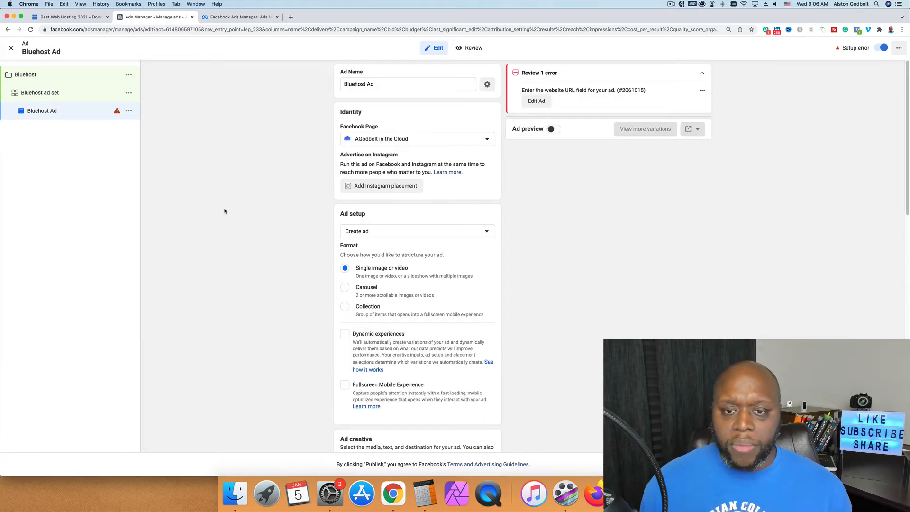
- Examine the Bluehost Ad's identity and format settings and the available ad setup choices
scroll(253, 232, "down", 1)
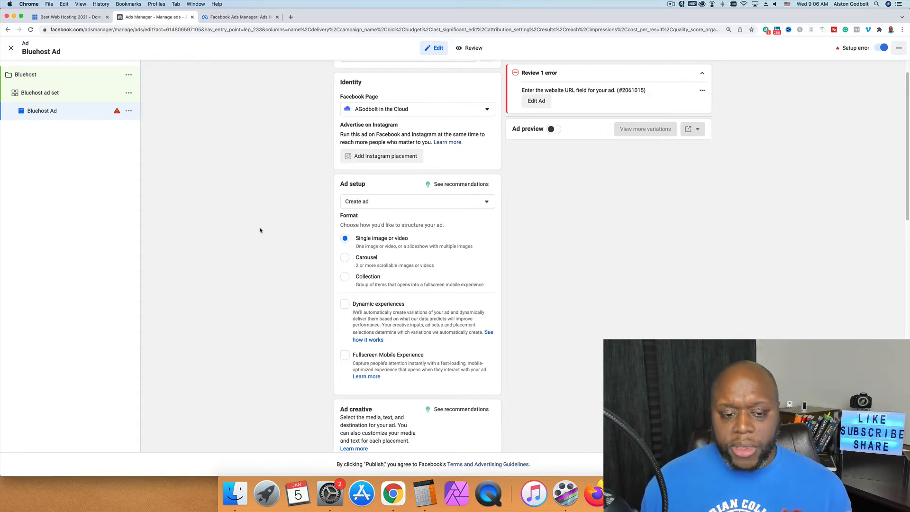
scroll(261, 248, "down", 3)
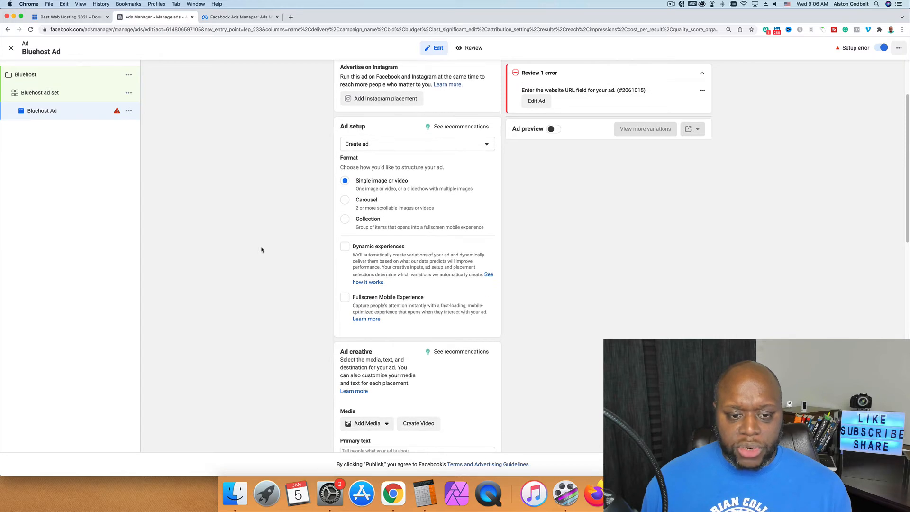
scroll(261, 250, "down", 1)
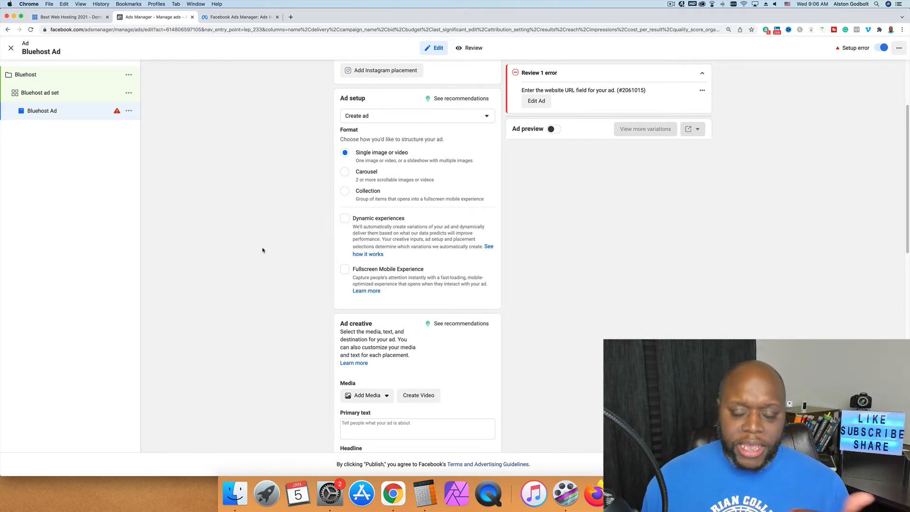
scroll(262, 250, "down", 2)
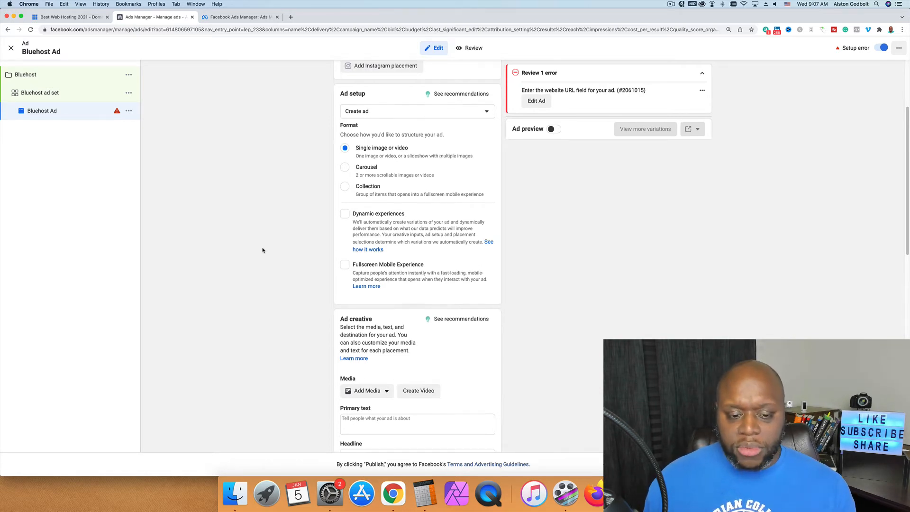
scroll(262, 251, "up", 5)
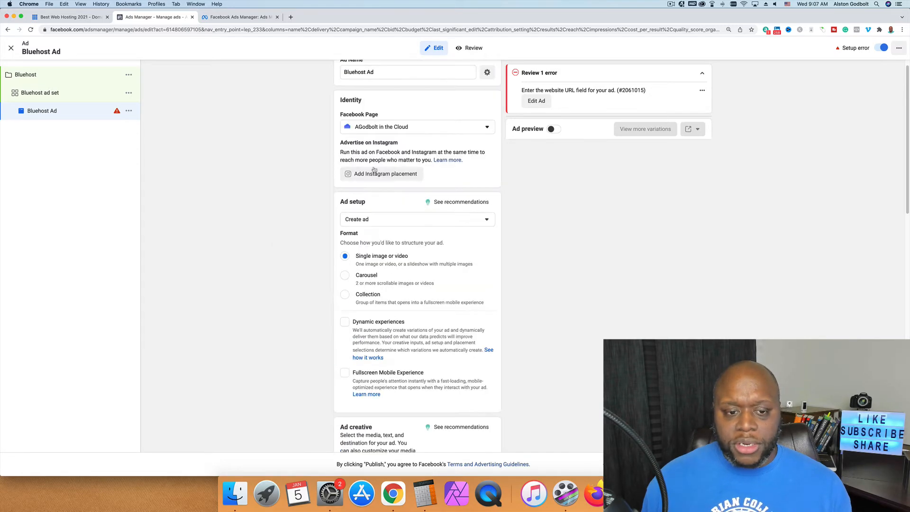
left_click(404, 223)
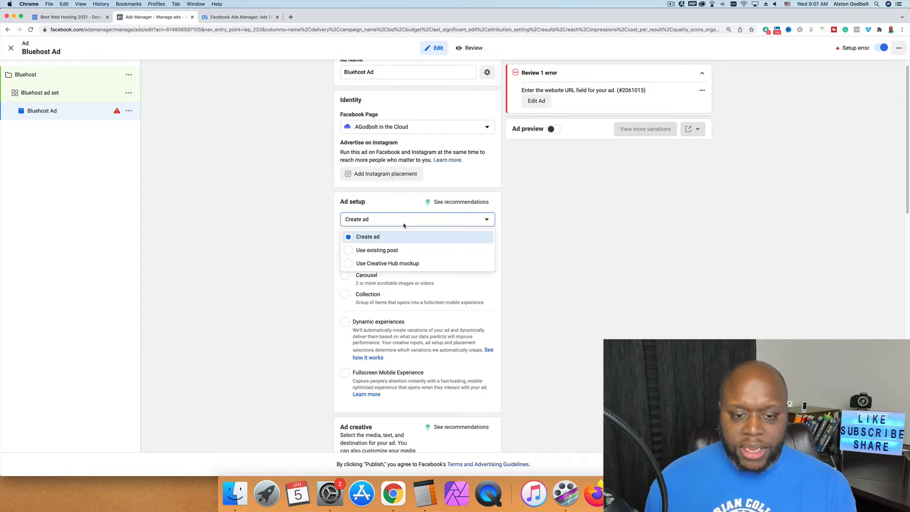
left_click(237, 262)
- Add the 601 × 504 cartoon logo from the account images to the ad, accepting the suggested crops and media enhancements
scroll(258, 288, "down", 9)
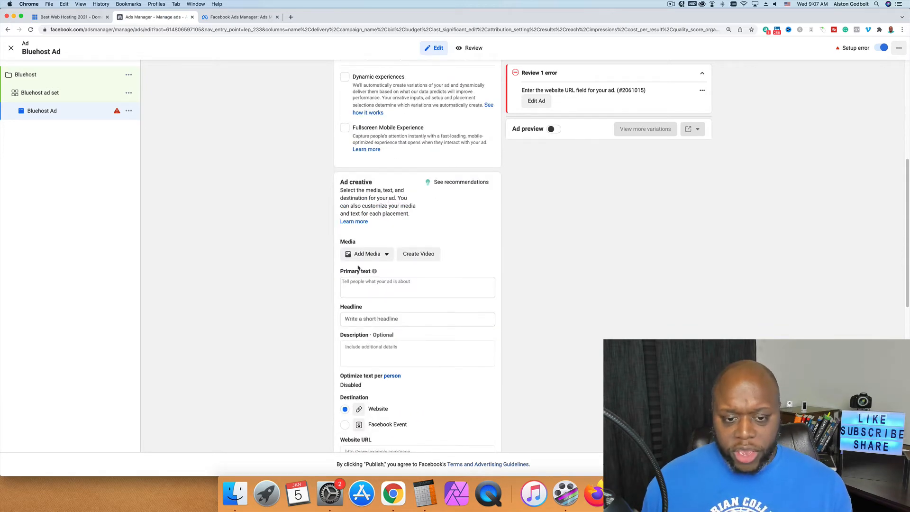
left_click(379, 256)
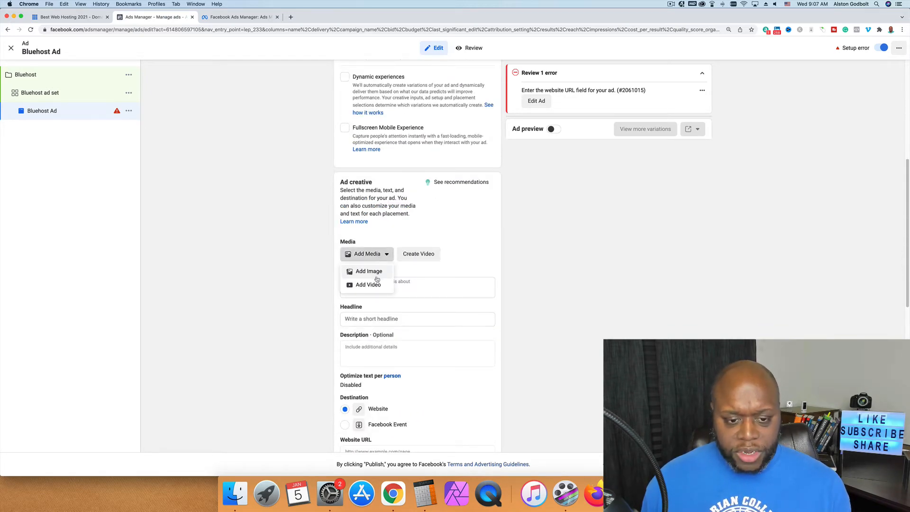
left_click(374, 273)
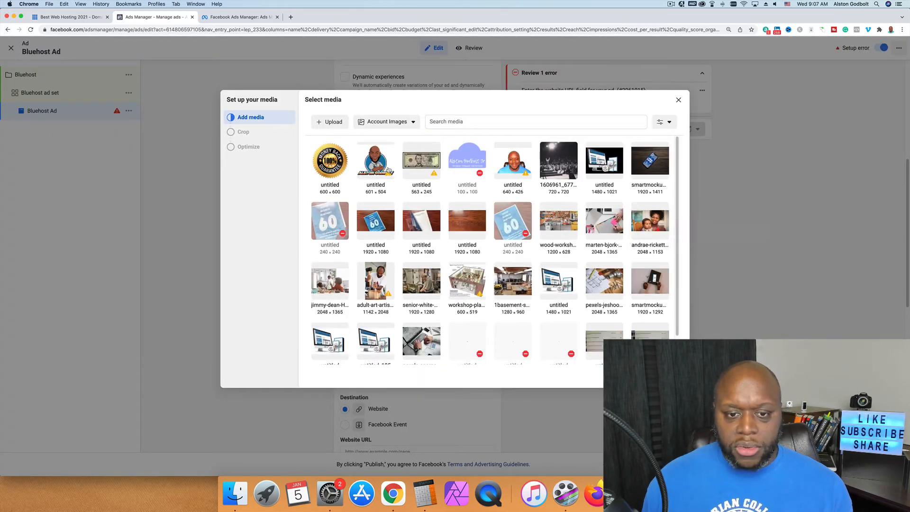
left_click(389, 169)
left_click(667, 376)
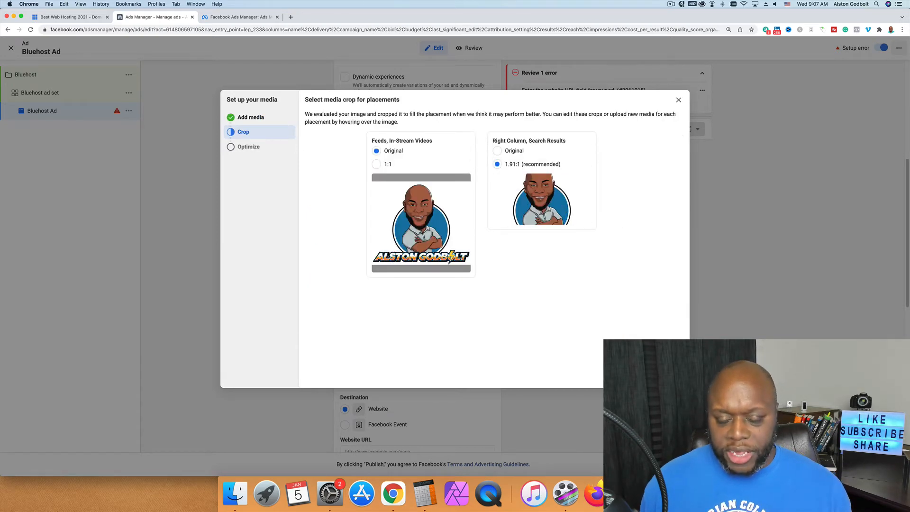
left_click(667, 376)
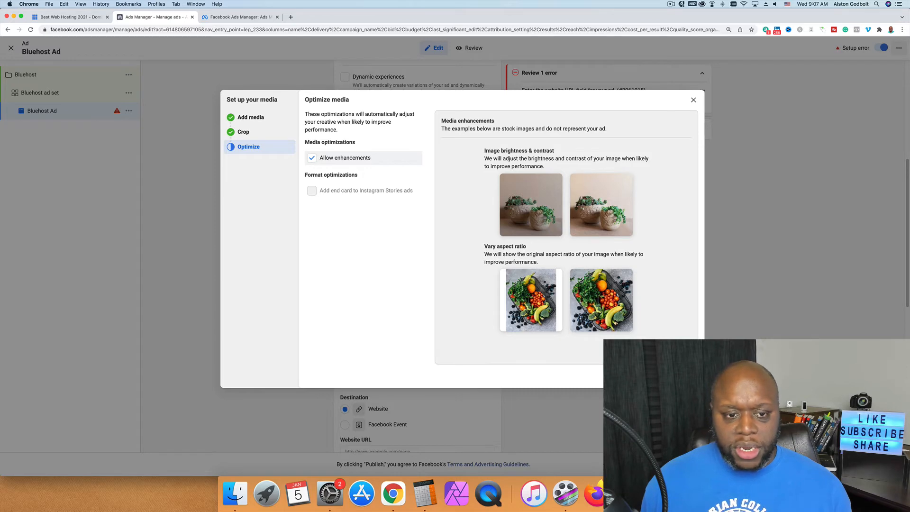
left_click(667, 375)
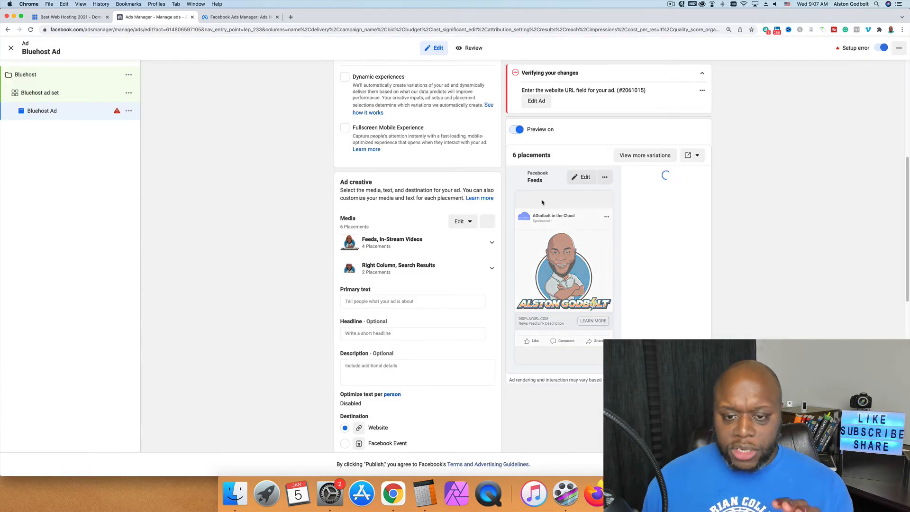
- Start the ad's primary text with the question "Are you tried of your slow website?"
scroll(366, 331, "down", 1)
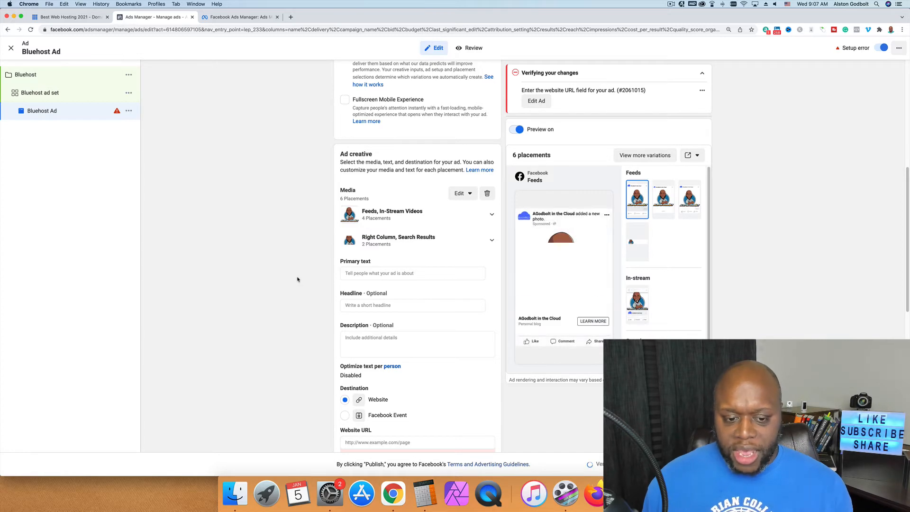
left_click(370, 273)
type("A")
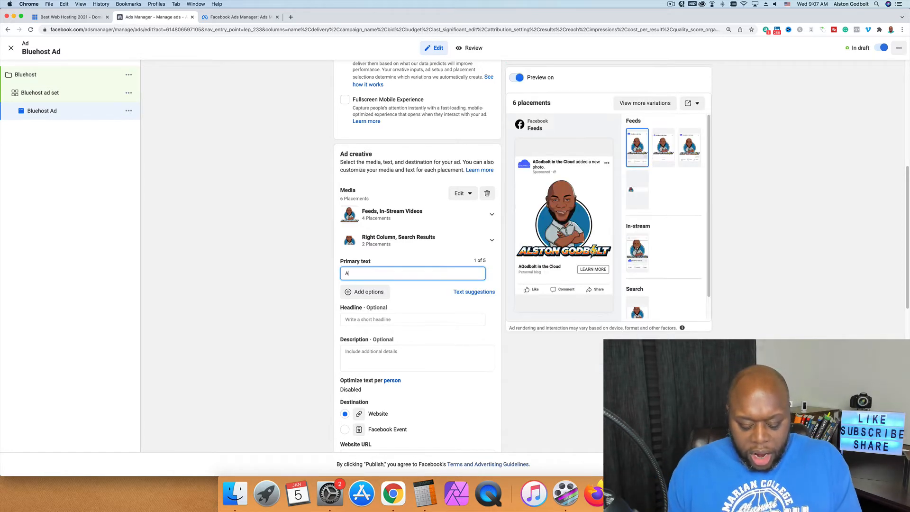
type("re you d")
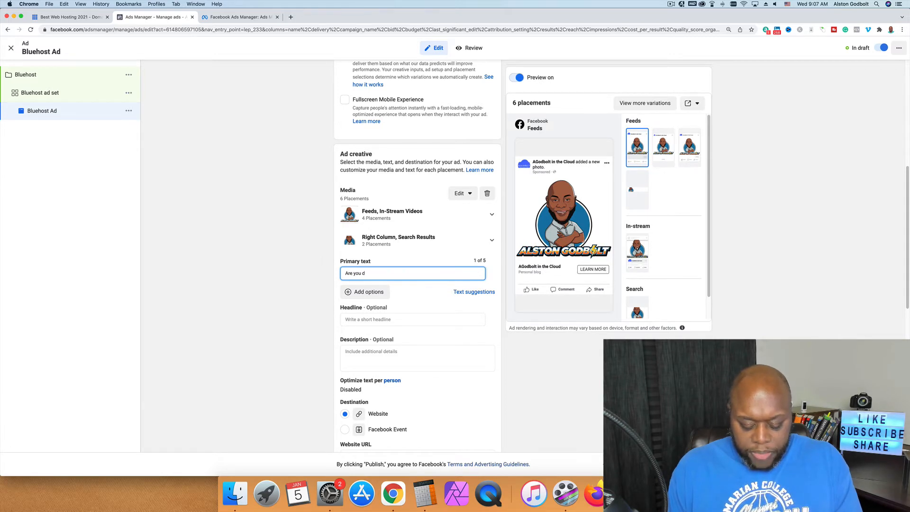
type("rtried")
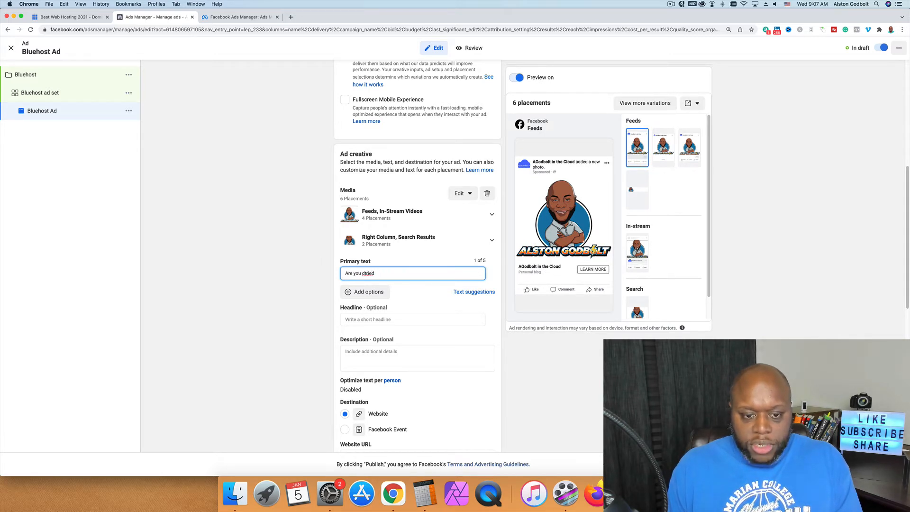
key("BackSpace")
key("BackSpace")
key("BackSpace")
key("BackSpace")
key("BackSpace")
key("BackSpace")
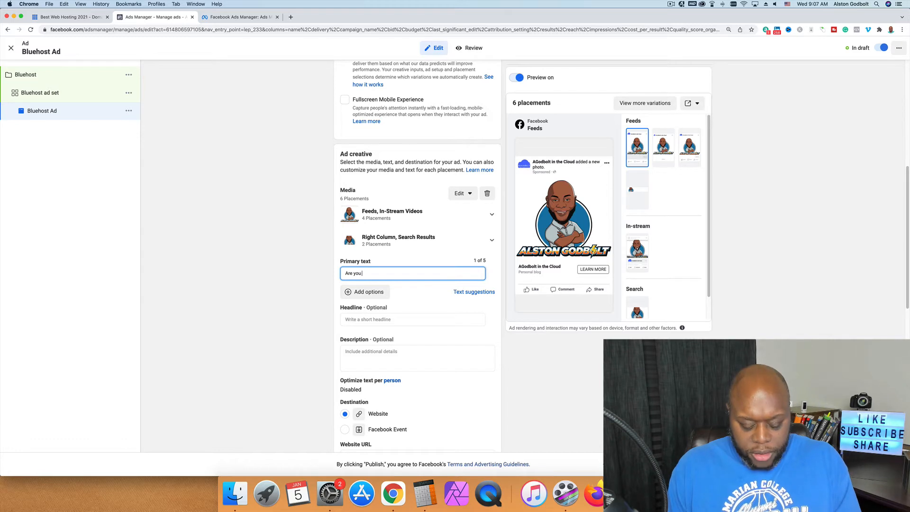
type("tried of ")
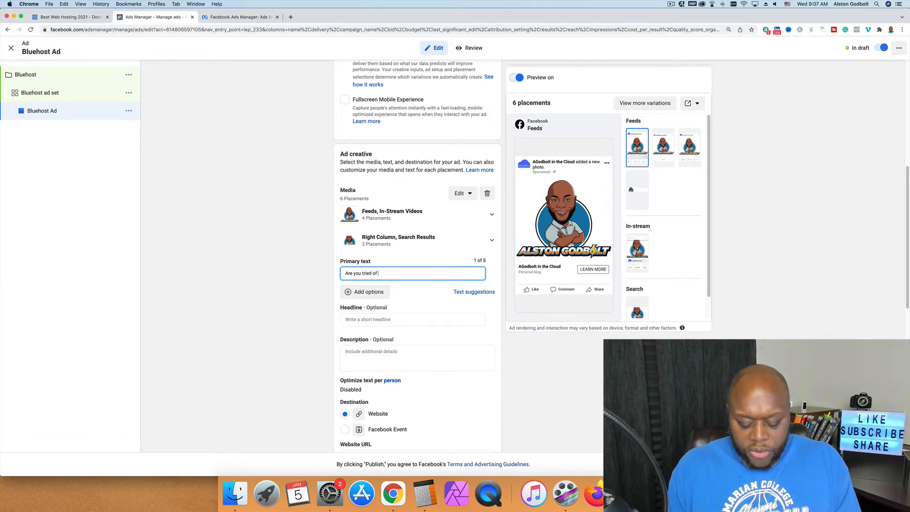
type("your slow")
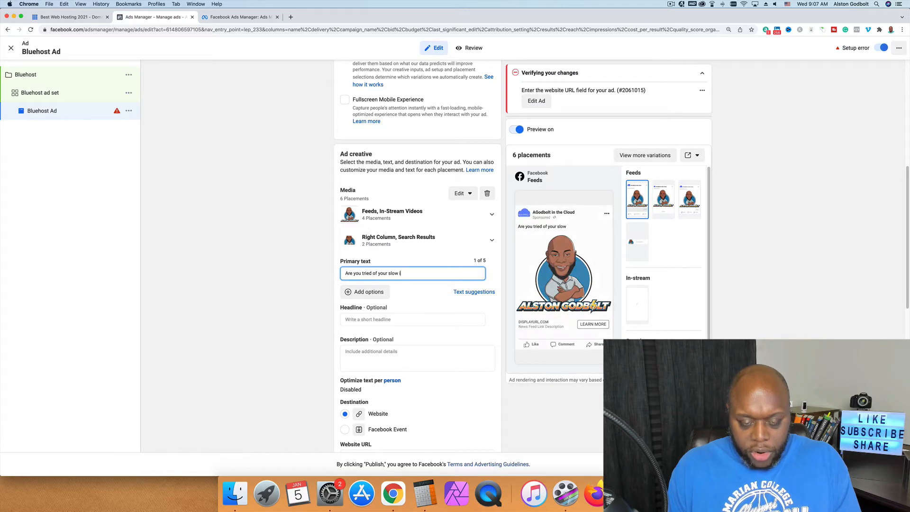
type(" website?")
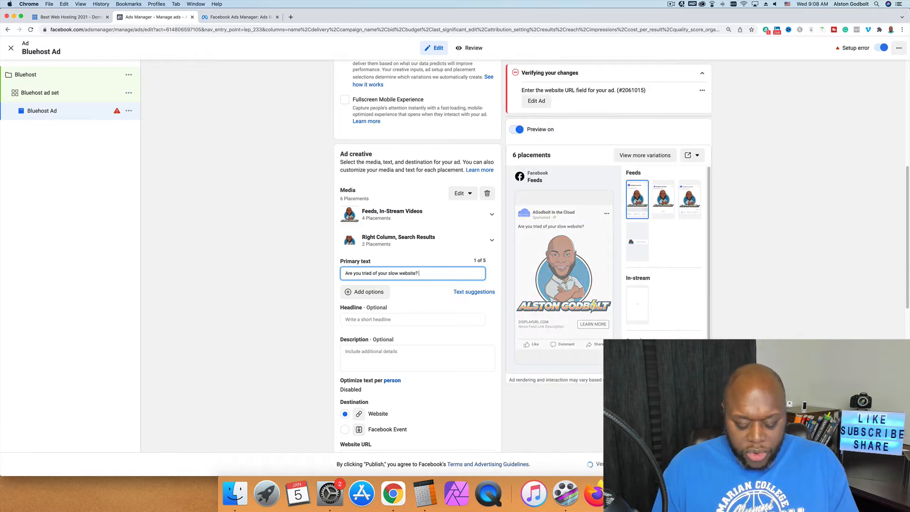
- Continue the ad's primary text after the opening question with "New year, new web hosting proide"
type("New year, ")
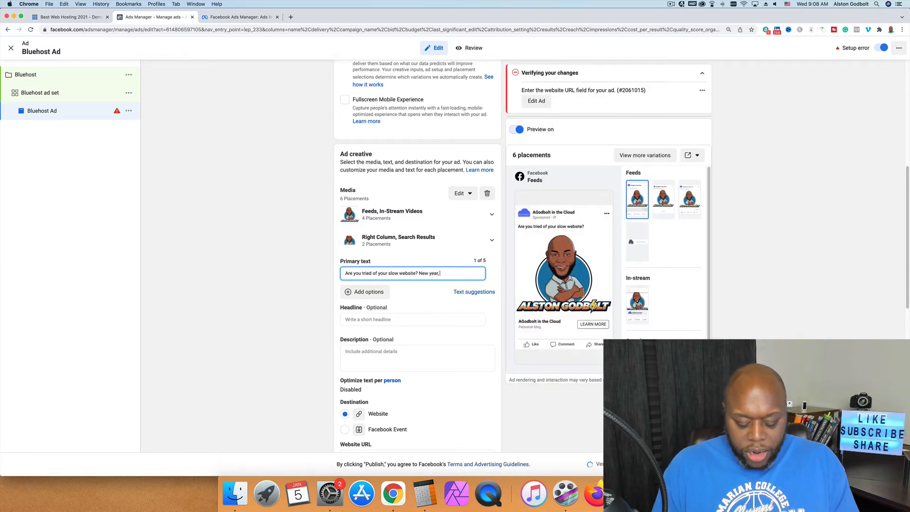
type("new web hos")
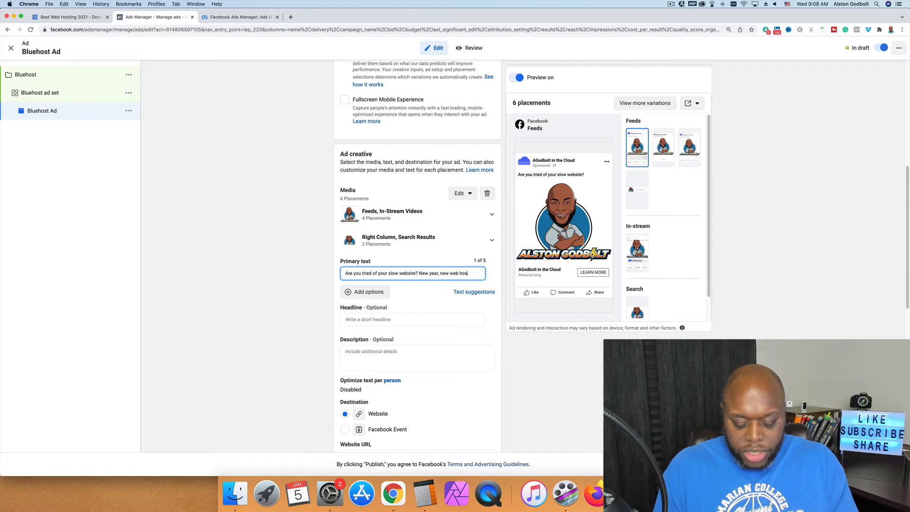
type("ting p")
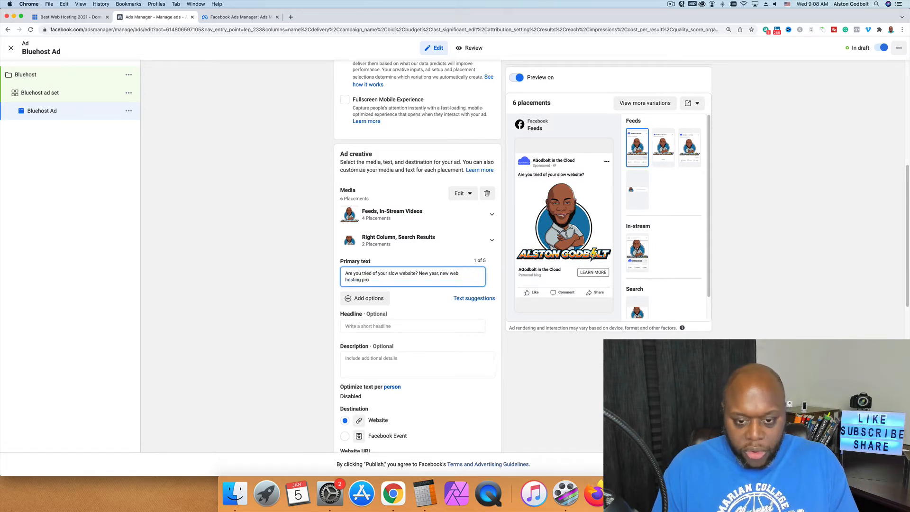
type("ro")
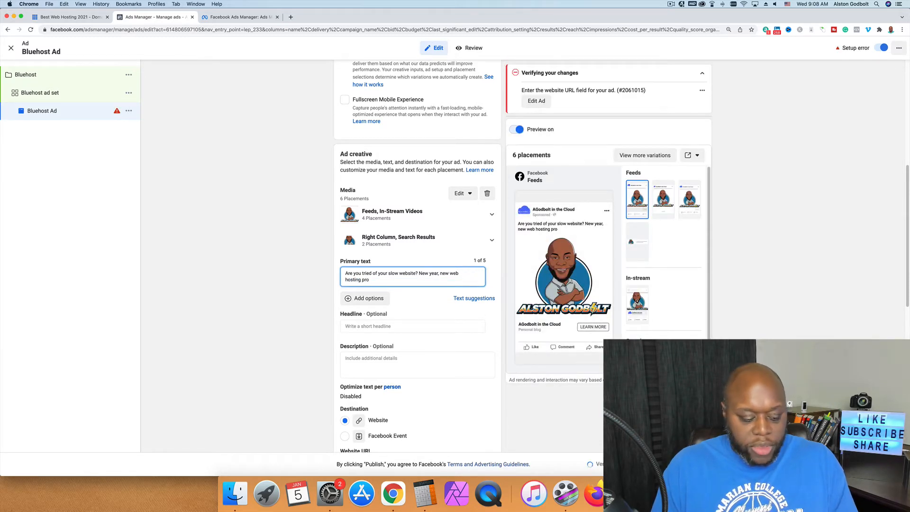
type("ide")
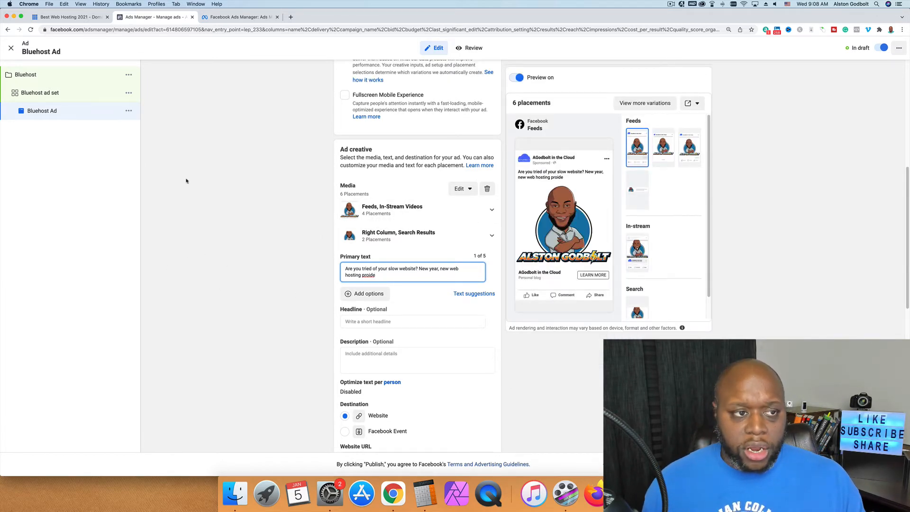
- Switch to the Bluehost homepage and examine its shared hosting offer and WordPress website builder sections for ad copy ideas
left_click(80, 18)
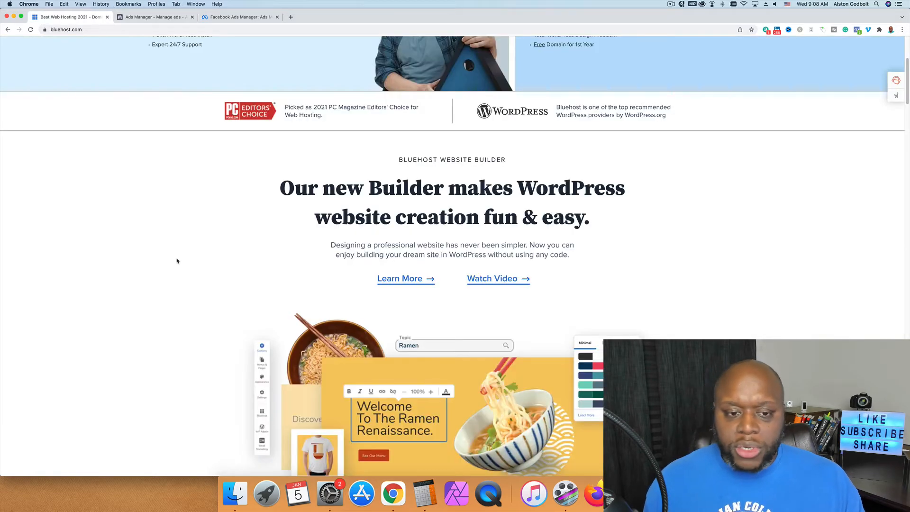
scroll(176, 261, "up", 5)
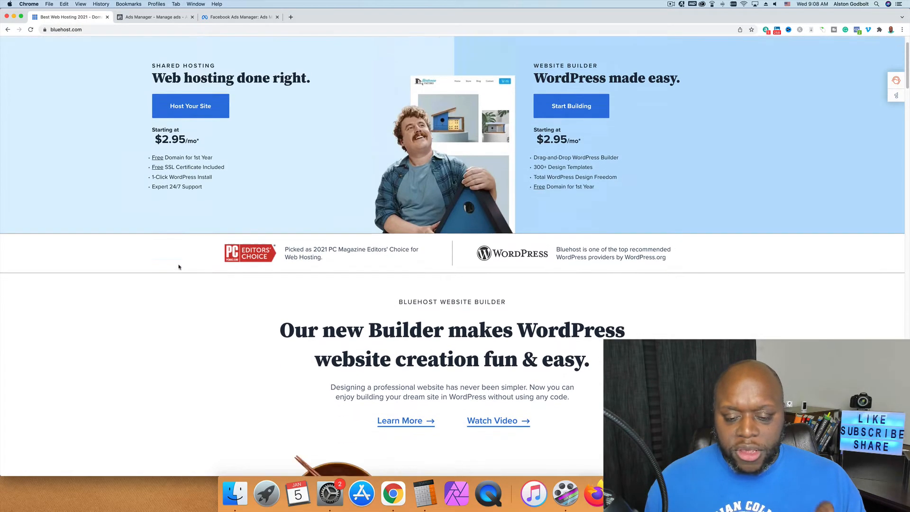
scroll(179, 266, "down", 8)
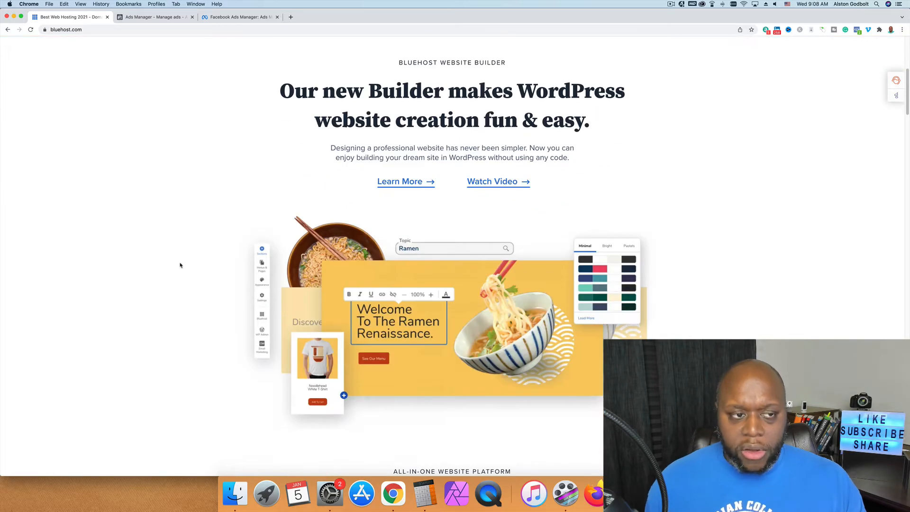
scroll(181, 264, "down", 1)
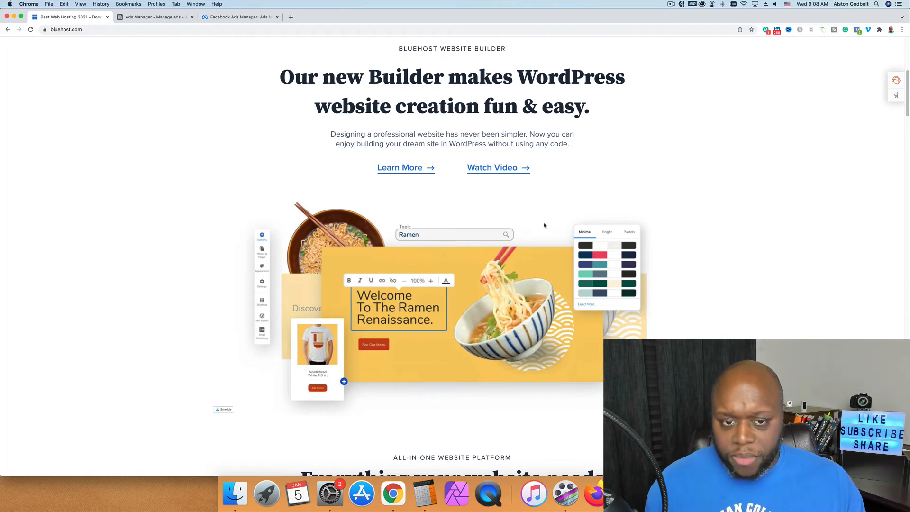
scroll(550, 246, "down", 3)
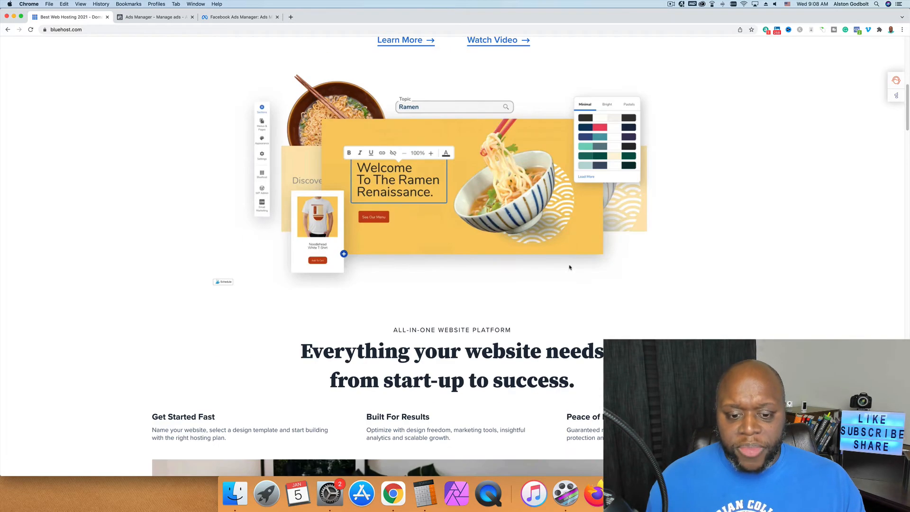
left_click(151, 17)
left_click(90, 17)
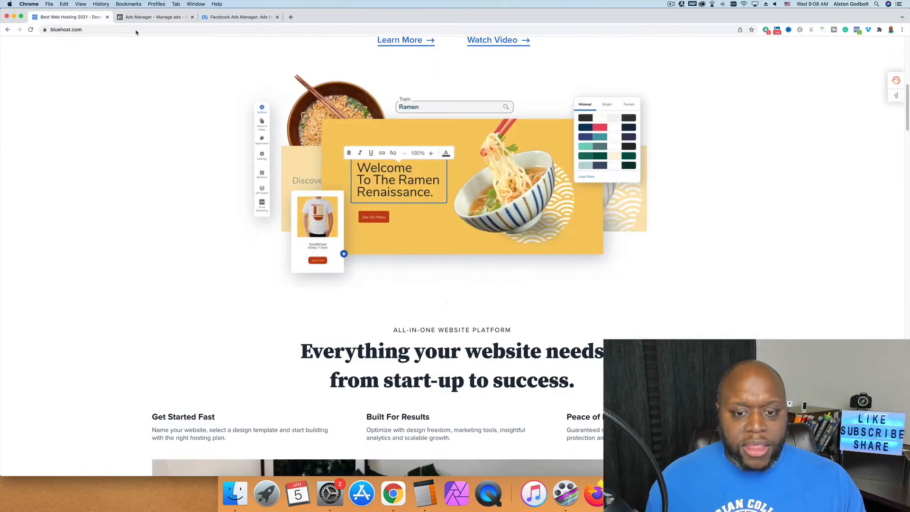
- Read the Bluehost homepage's all-in-one platform, hosting plan, domain name and WordPress sections for a usable headline
scroll(448, 311, "down", 5)
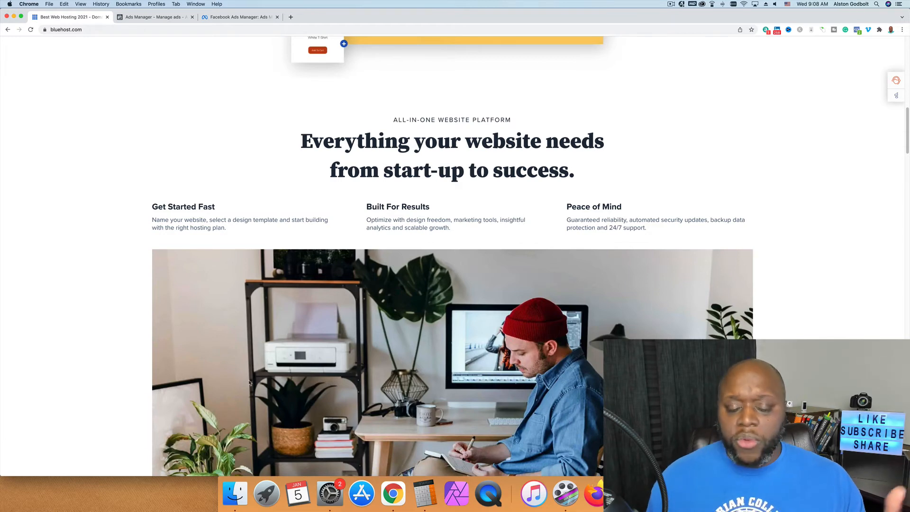
scroll(250, 383, "down", 1)
scroll(250, 383, "down", 10)
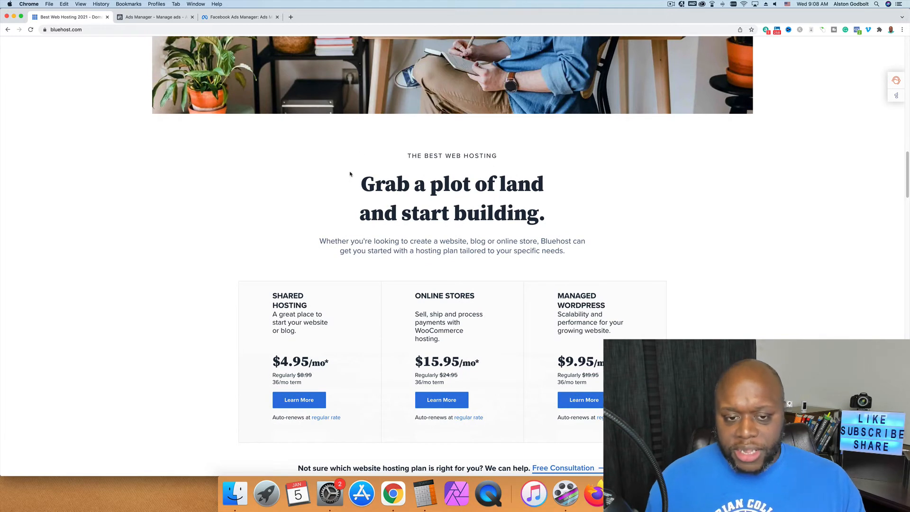
left_click_drag(362, 185, 534, 215)
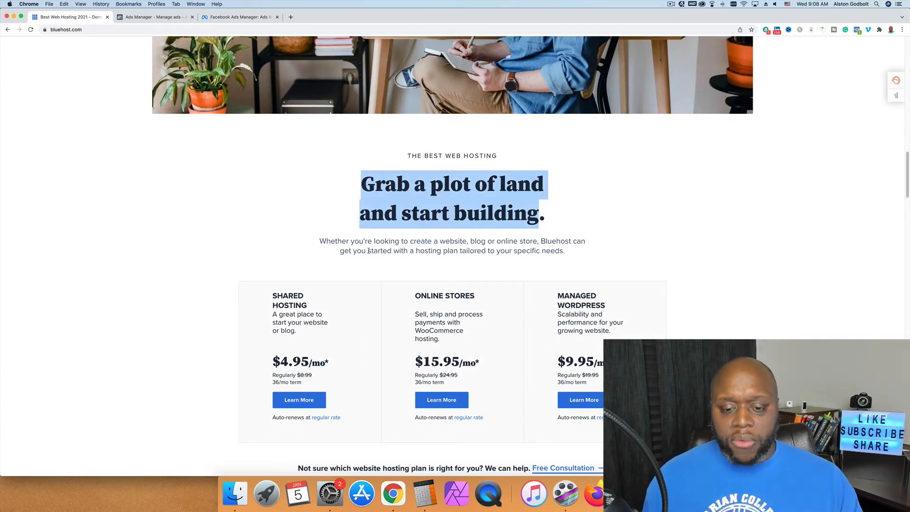
scroll(368, 254, "down", 6)
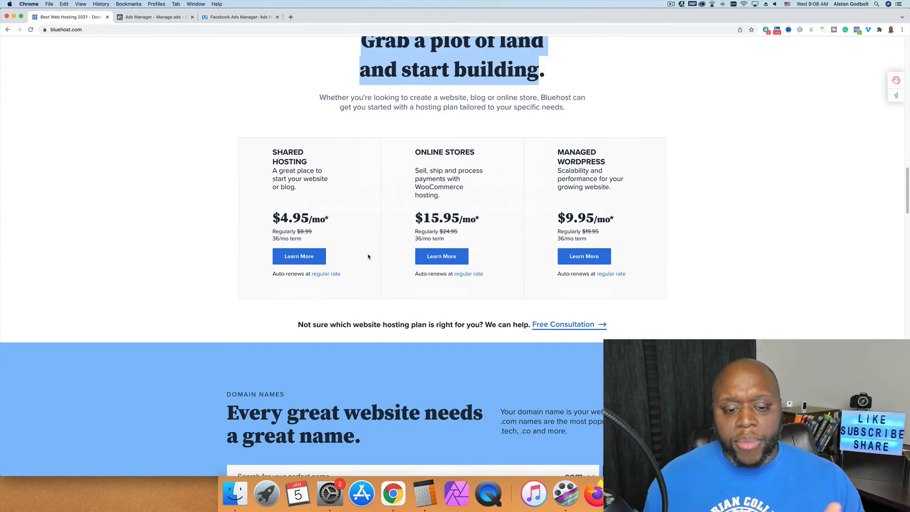
scroll(368, 255, "down", 5)
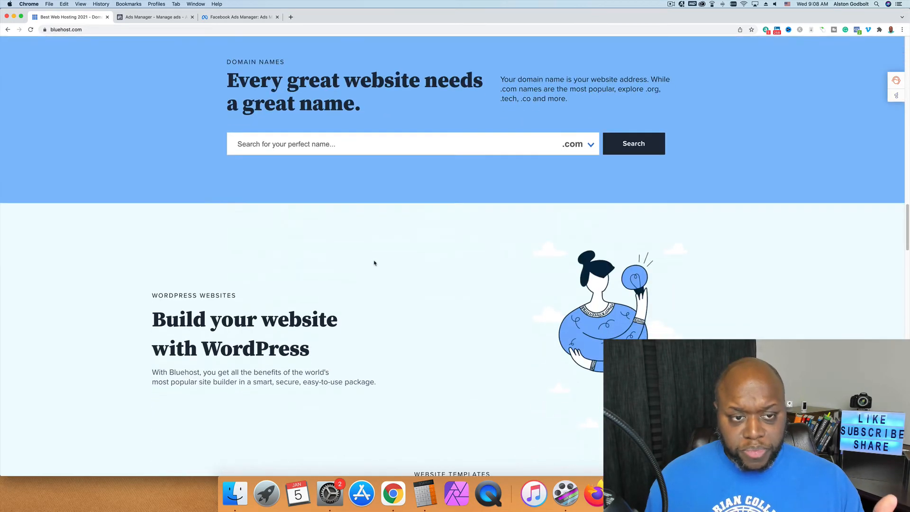
scroll(317, 274, "down", 3)
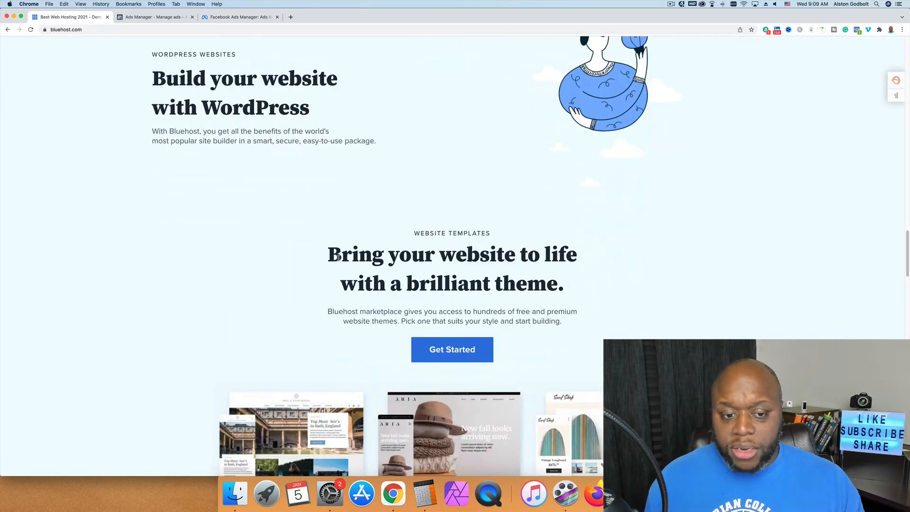
- Copy "Bring your website to life" from Bluehost's website templates section and use it as the ad's headline in Ads Manager
left_click_drag(330, 259, 577, 256)
key("super+c")
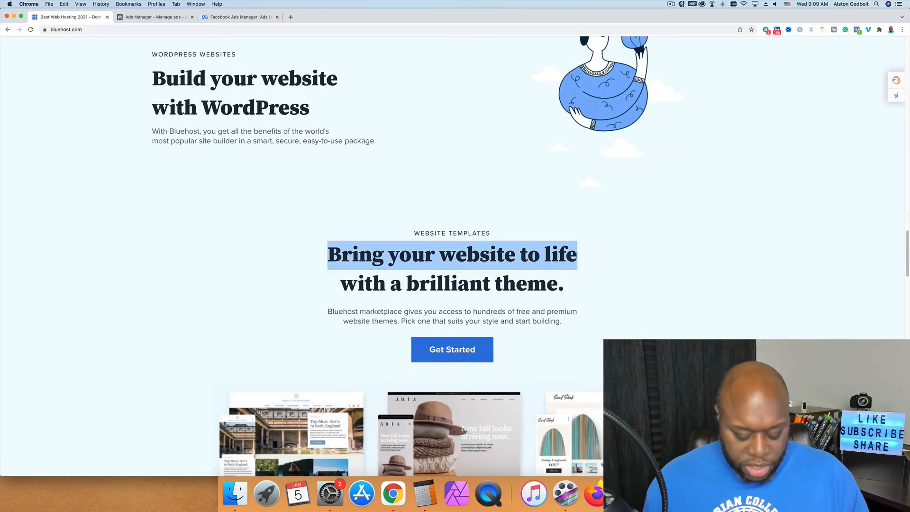
left_click(152, 17)
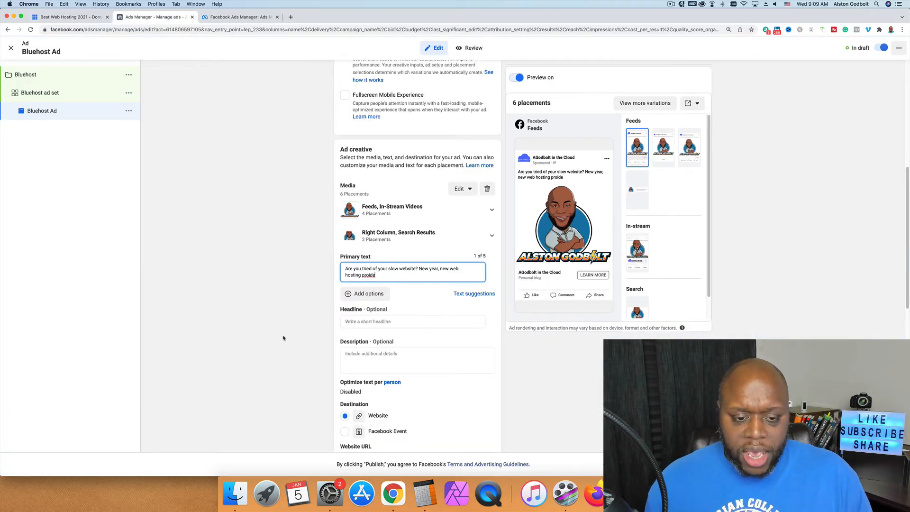
scroll(397, 341, "down", 2)
left_click(375, 284)
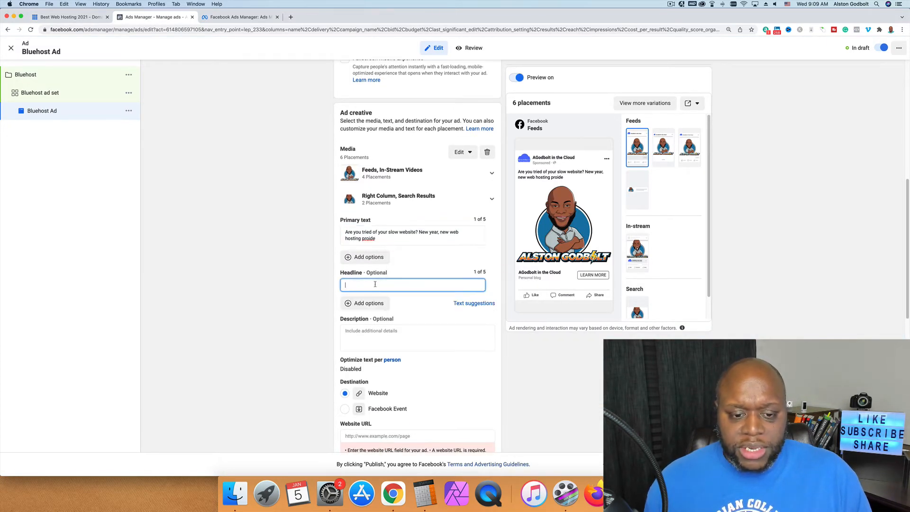
key("super+v")
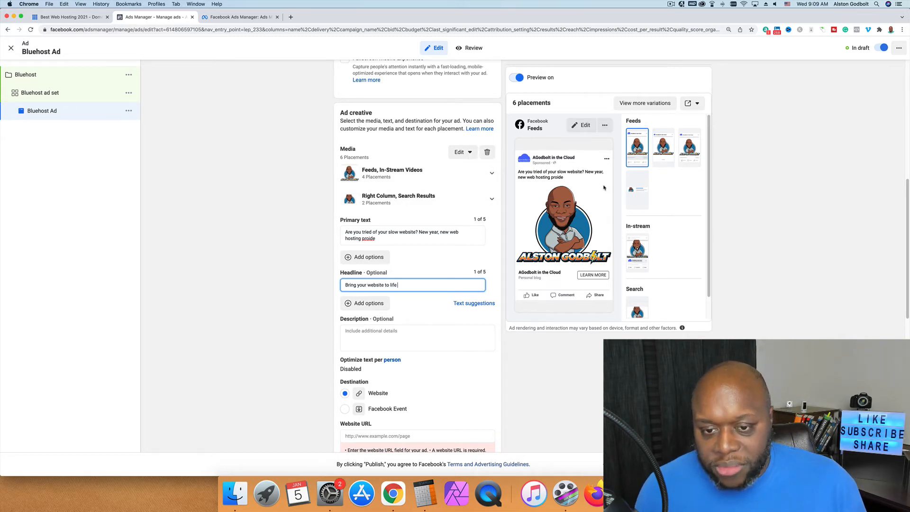
- Enter "Get started with the best webhosting prodiver for wordpress" as the ad's description
scroll(248, 294, "down", 2)
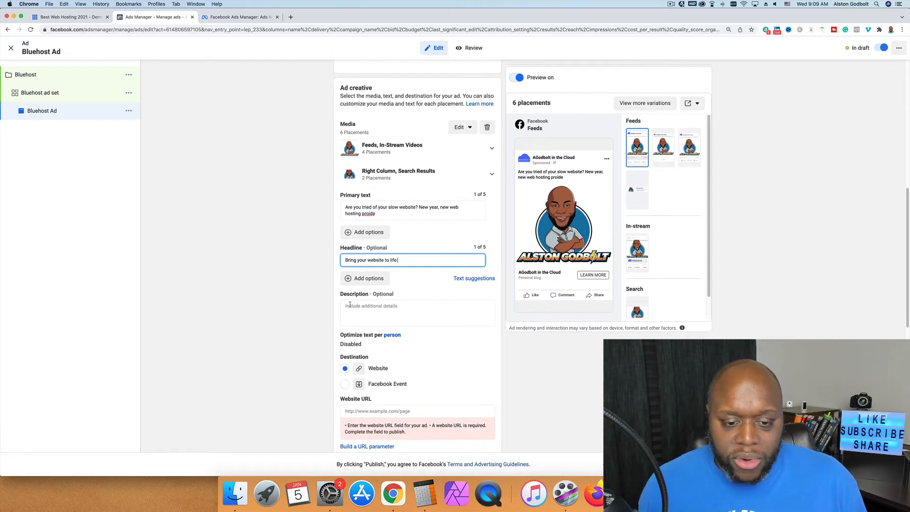
left_click(375, 306)
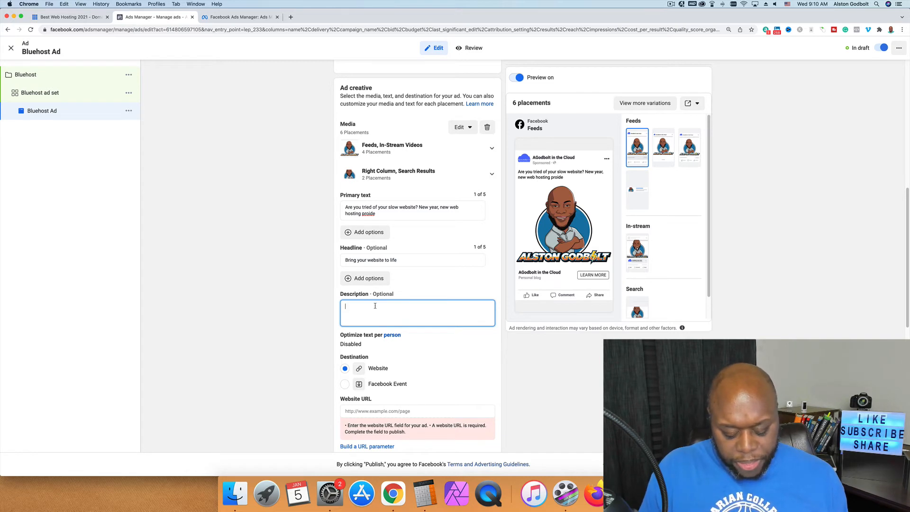
type("et sta")
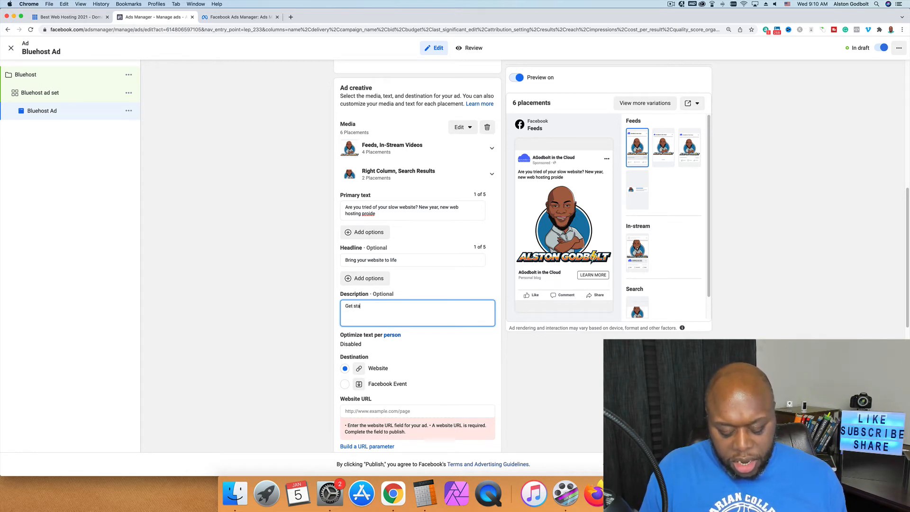
type("rted with the ")
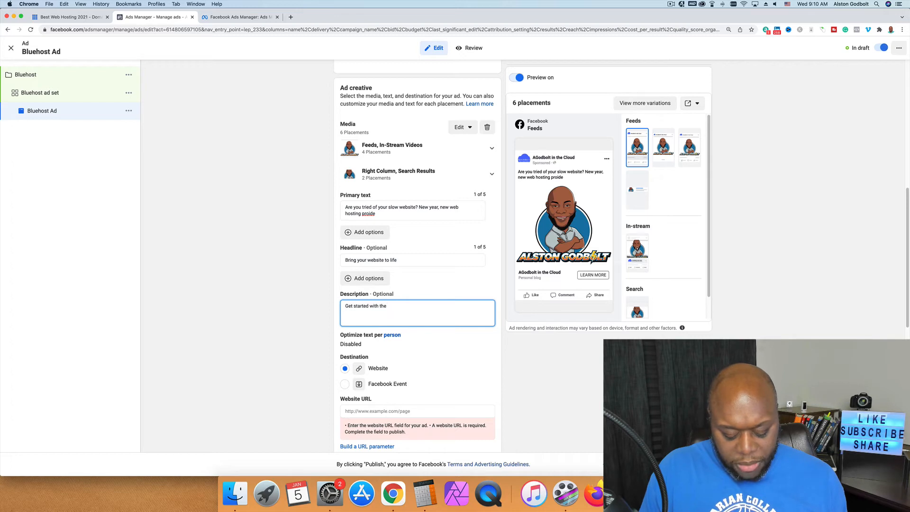
type("best websit")
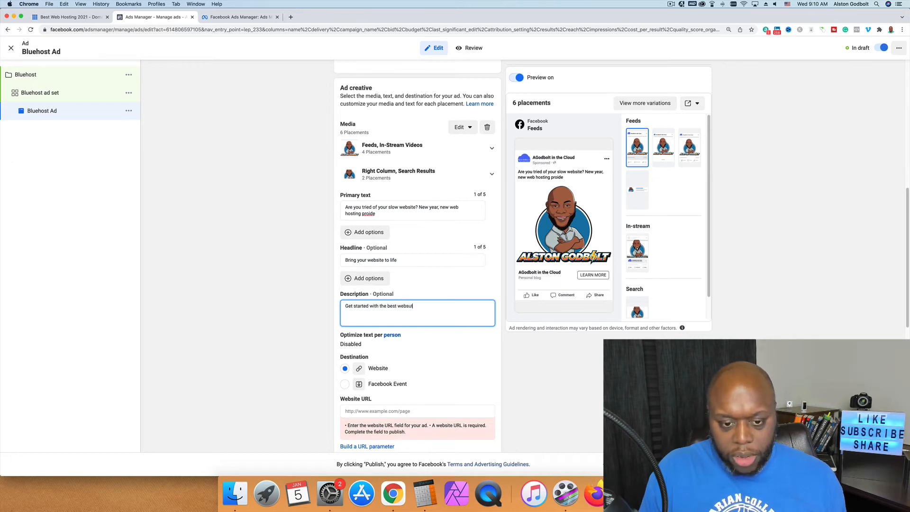
key("BackSpace")
key("BackSpace")
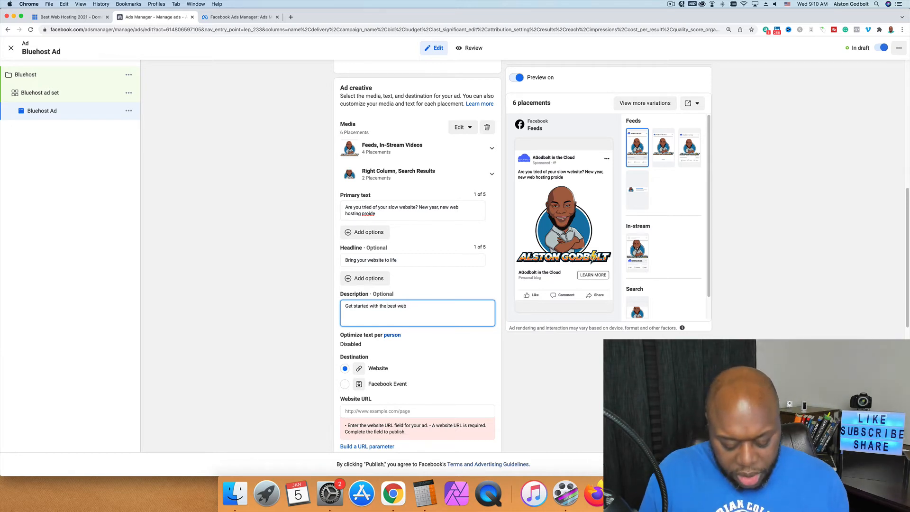
type("hosting pr")
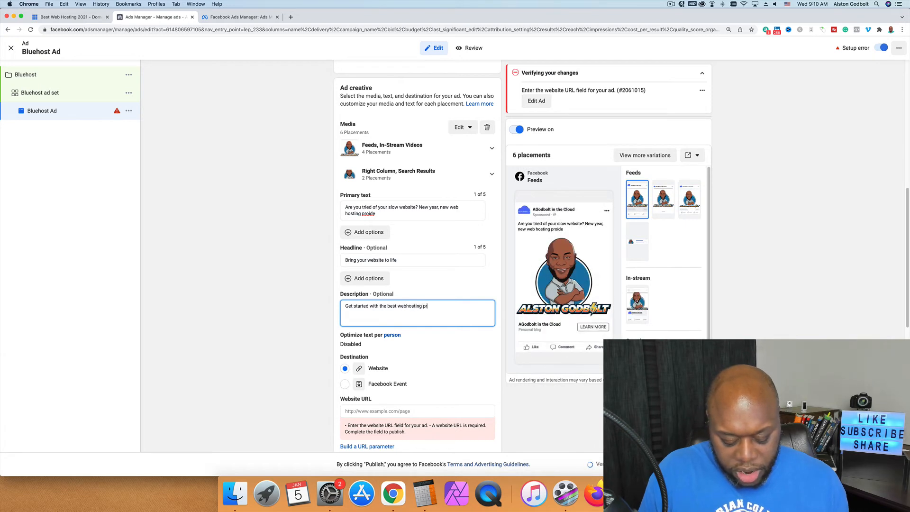
type("odiver for w")
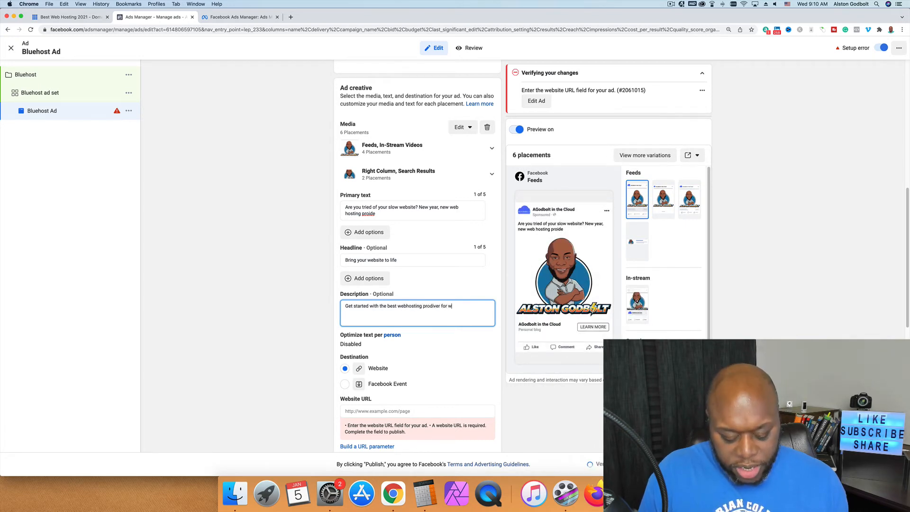
type("ordpress")
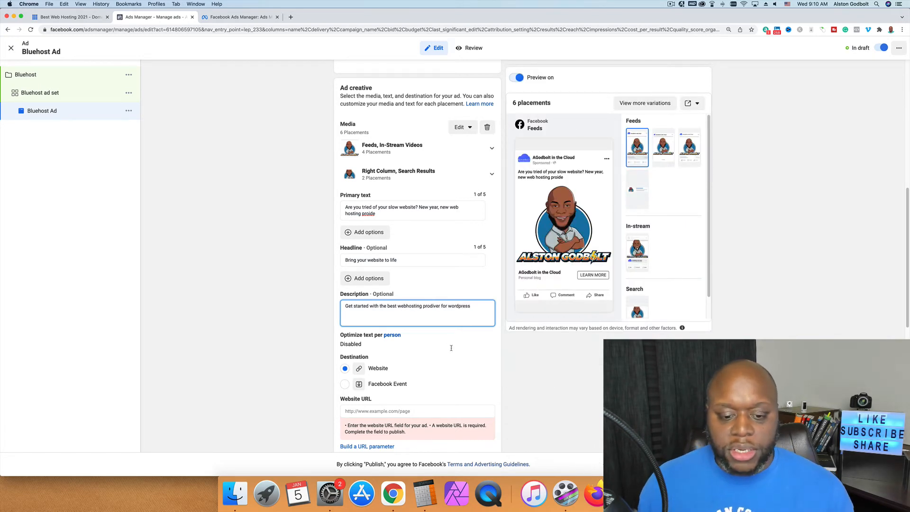
left_click(537, 402)
- Enter the advertiser's own website address as the ad's website URL, leaving the display link empty
scroll(538, 402, "down", 2)
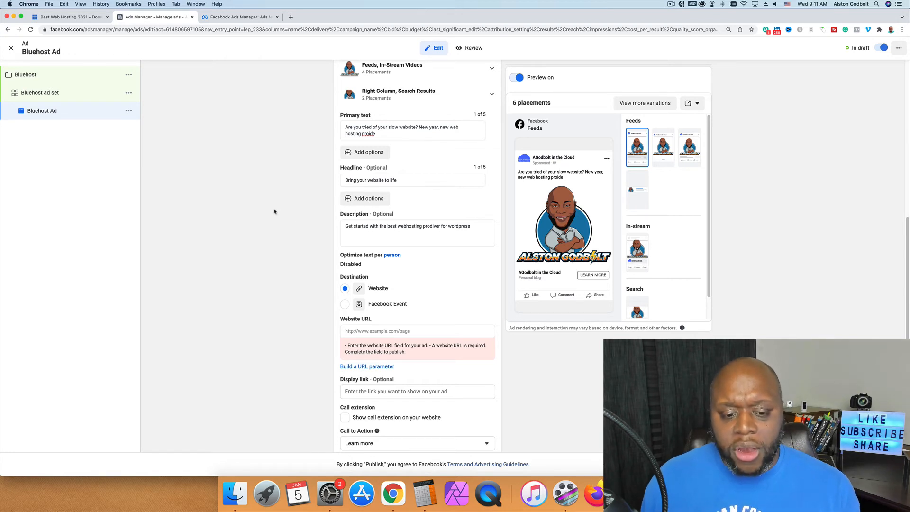
scroll(305, 224, "down", 4)
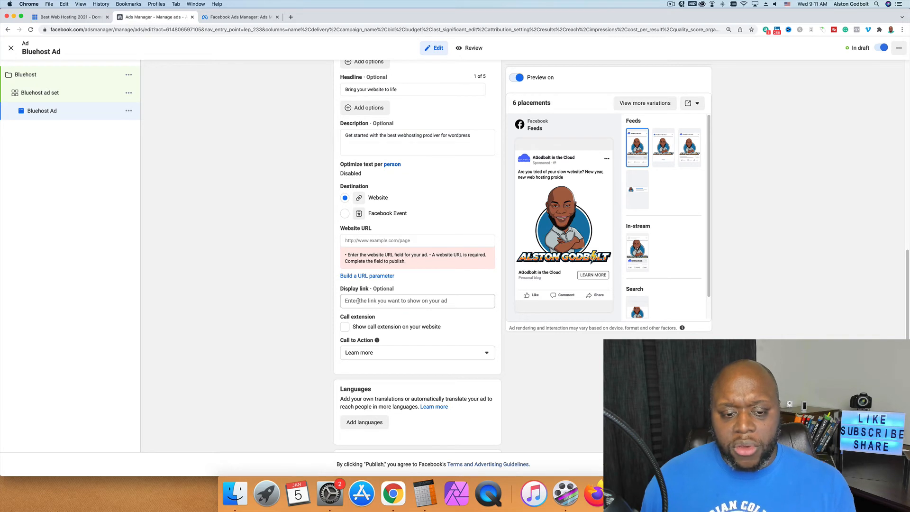
left_click(359, 301)
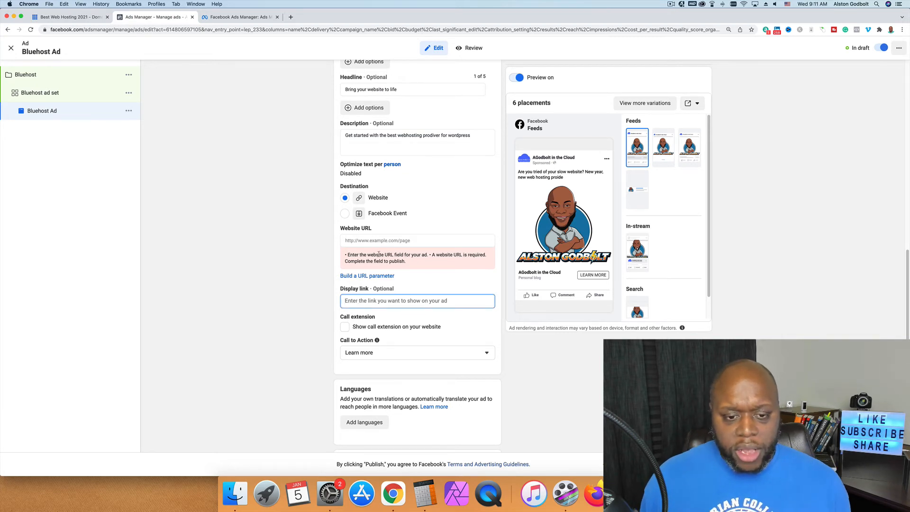
left_click(377, 239)
type("www")
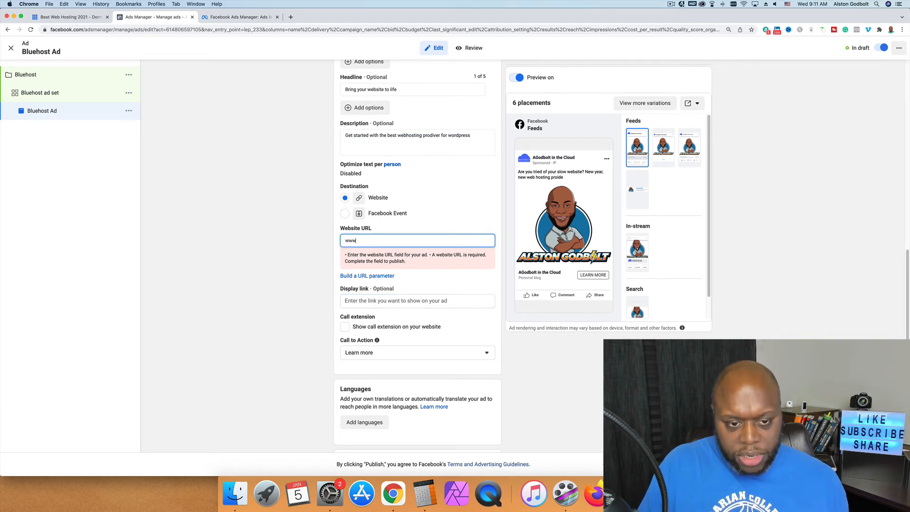
type(".astong")
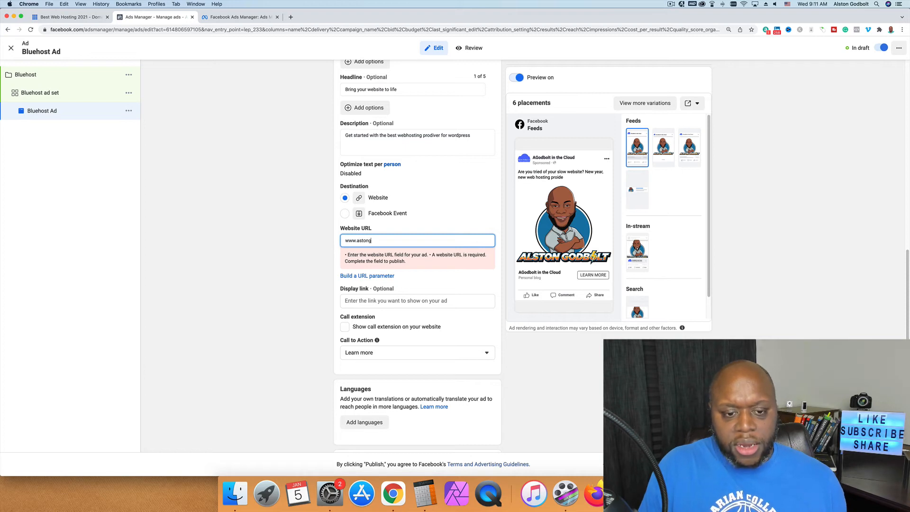
key("BackSpace")
key("BackSpace")
key("BackSpace")
key("BackSpace")
key("BackSpace")
type("lst")
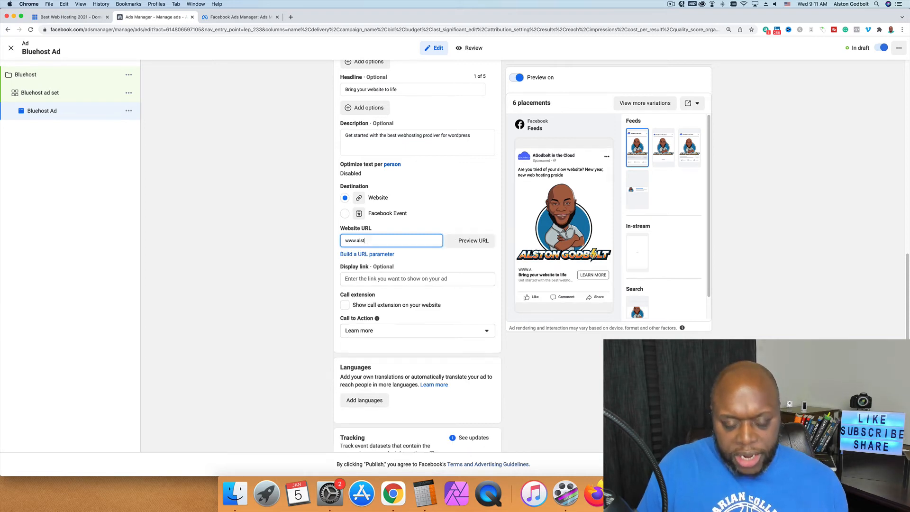
type("ongodbolt.com")
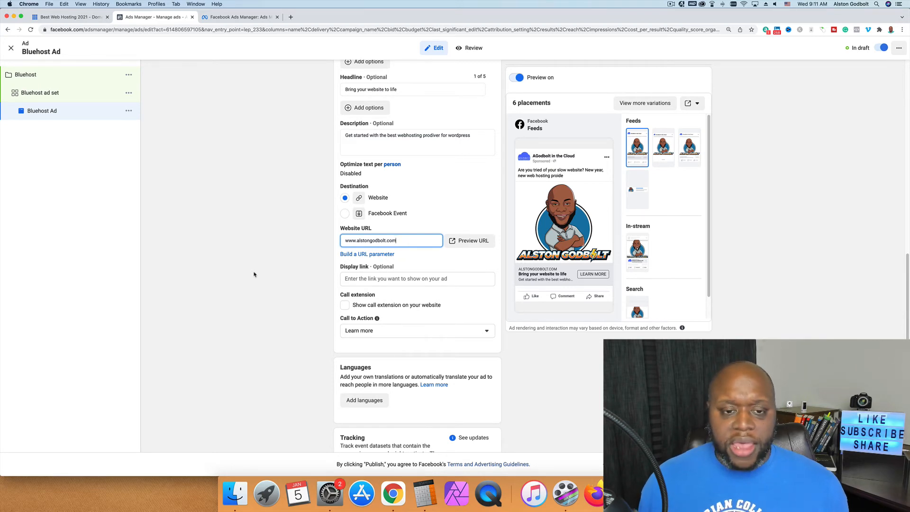
- Set the ad's call to action to Download
scroll(256, 272, "down", 1)
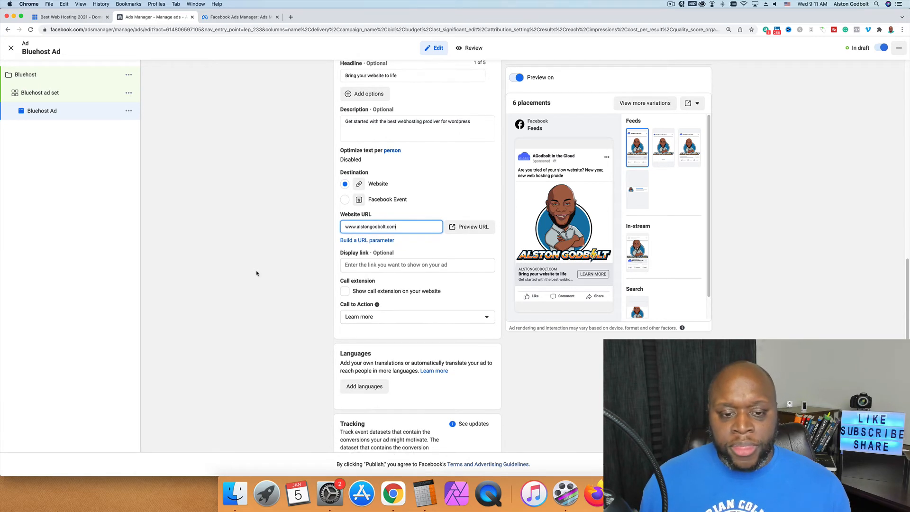
scroll(256, 273, "down", 2)
left_click(385, 287)
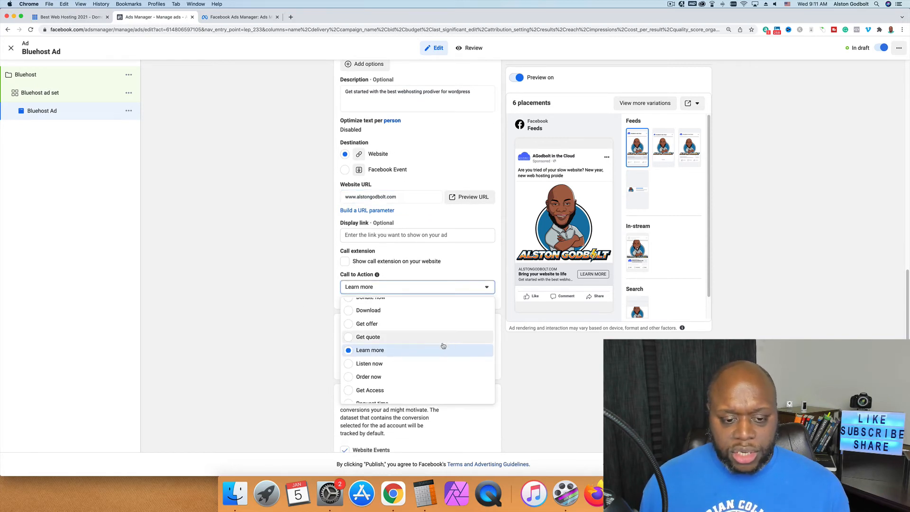
scroll(436, 347, "up", 2)
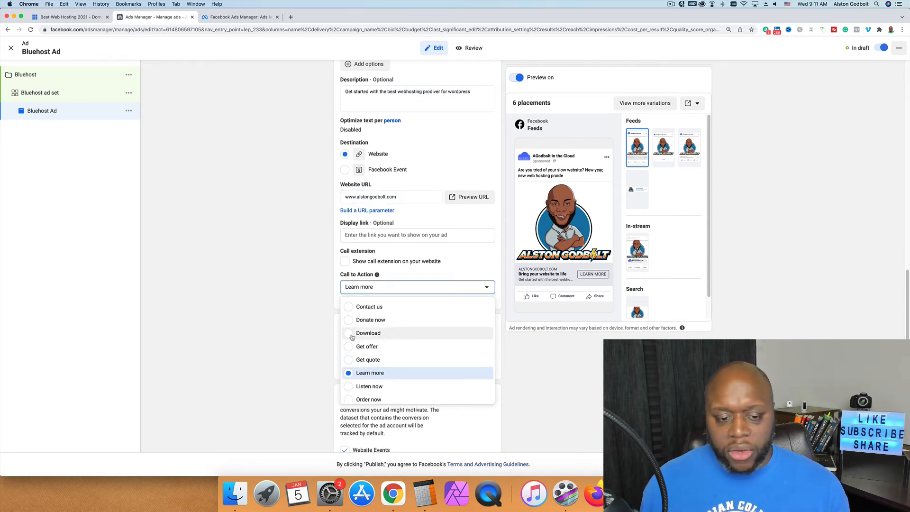
left_click(387, 334)
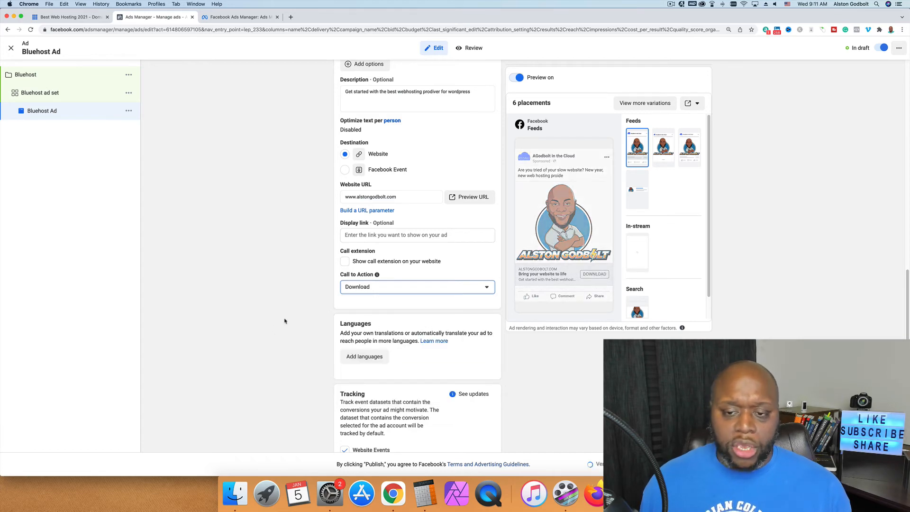
scroll(284, 322, "down", 5)
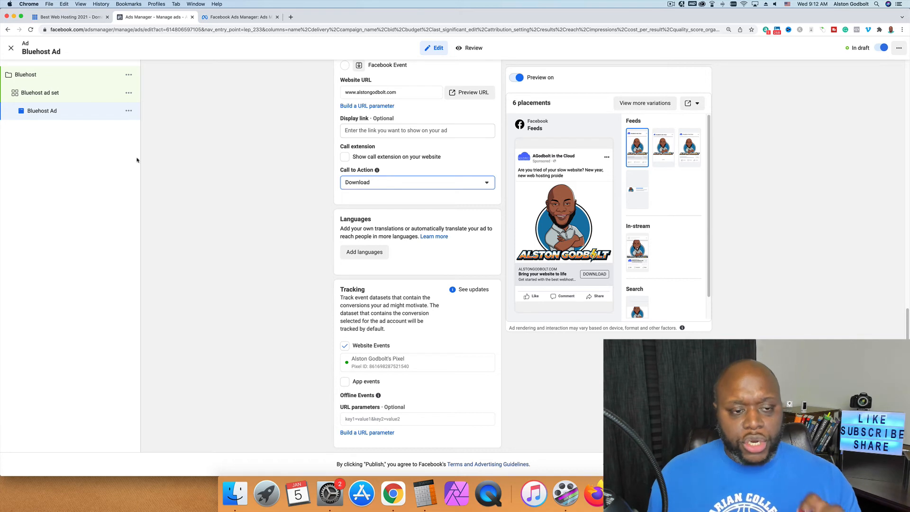
left_click(214, 149)
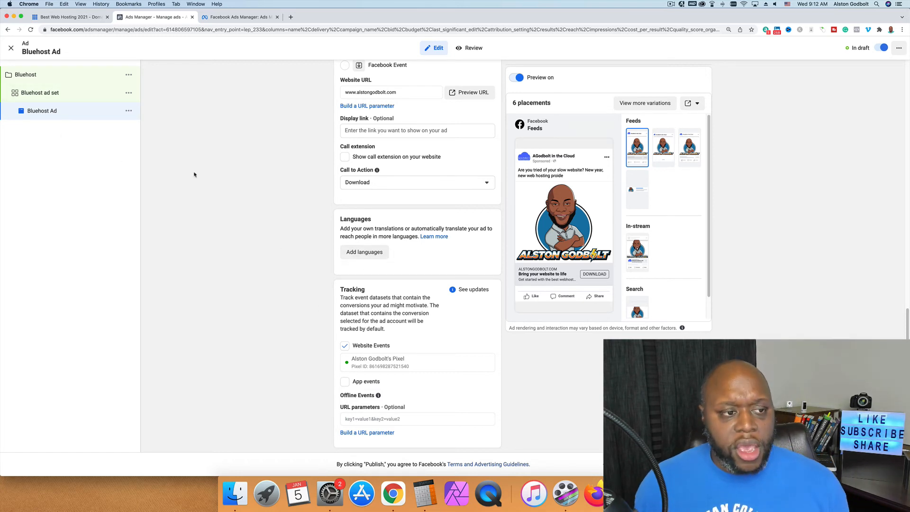
- Duplicate Bluehost Ad within its original campaign, making four copies
left_click(129, 110)
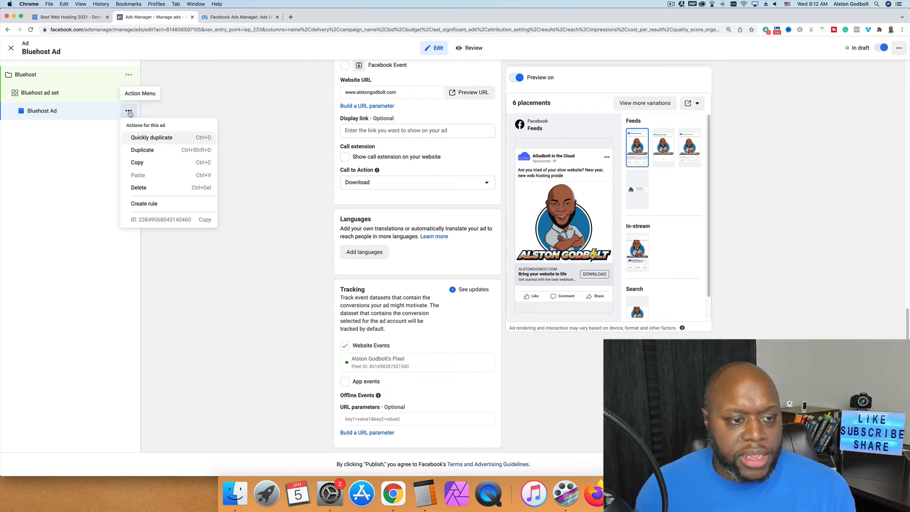
left_click(142, 149)
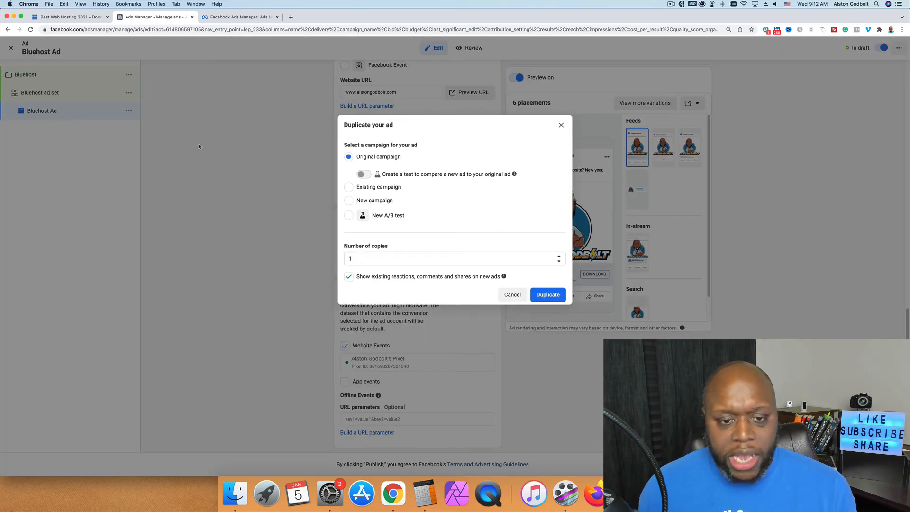
left_click(559, 257)
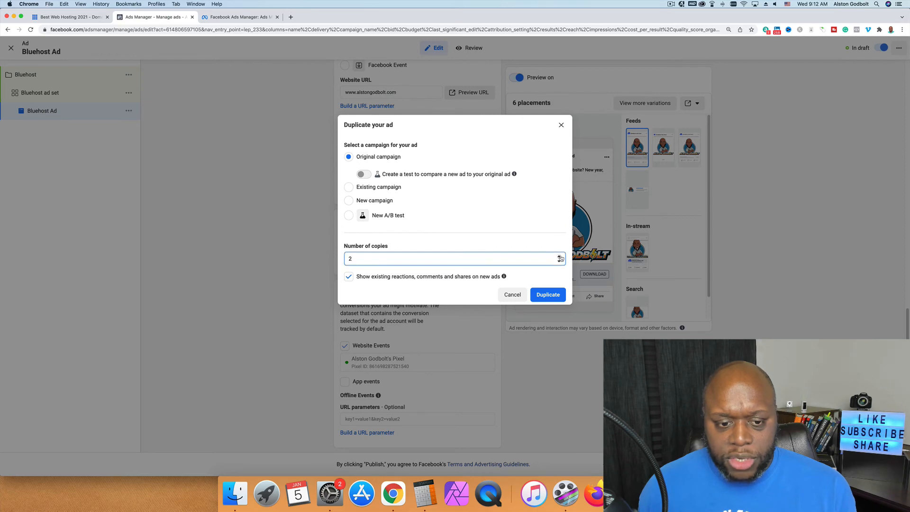
left_click(548, 294)
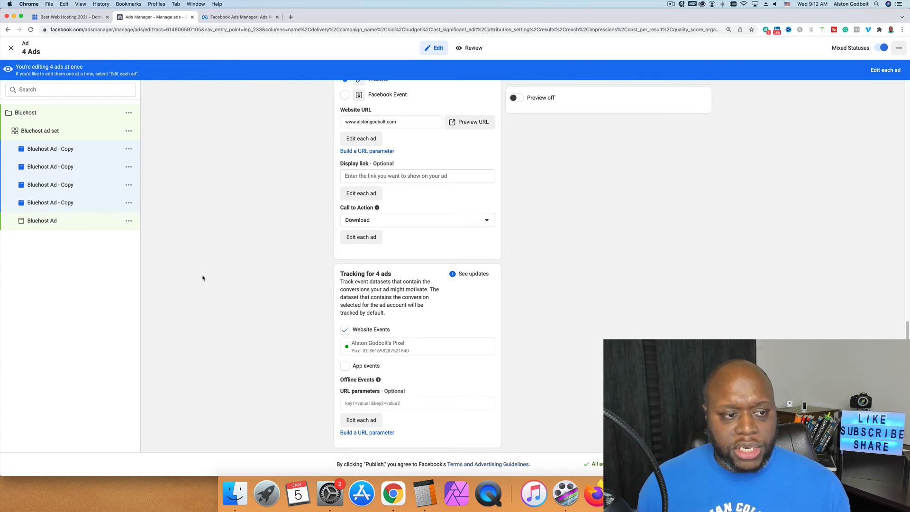
- Rename the first copied ad in the Bluehost ad set as "Bluehost Ad 1"
left_click(71, 152)
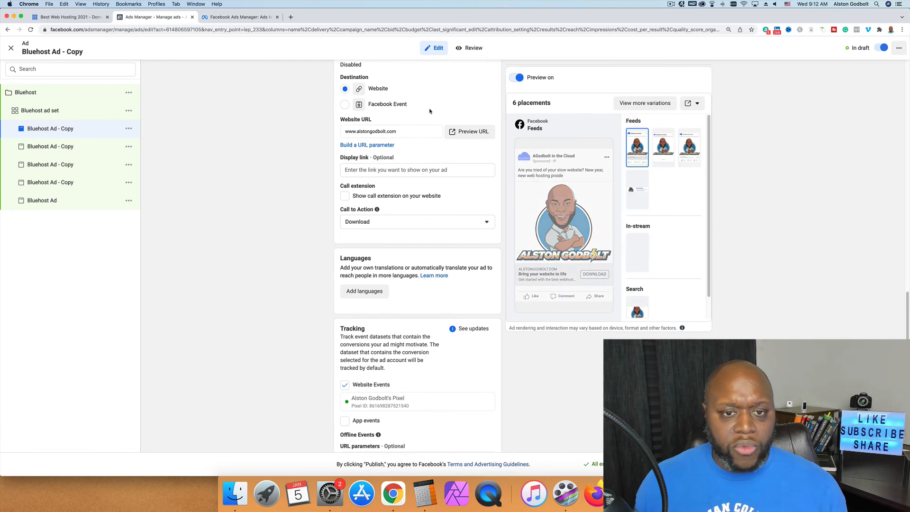
scroll(425, 237, "up", 15)
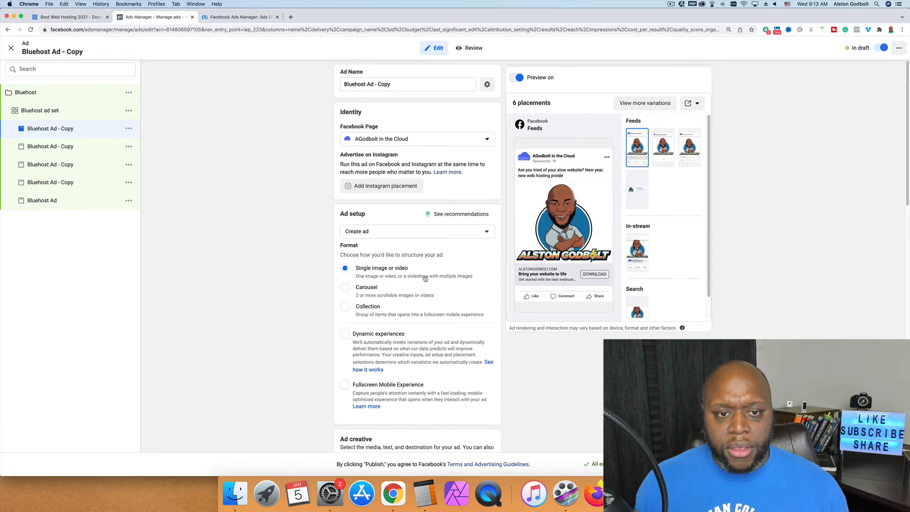
left_click_drag(386, 80, 367, 82)
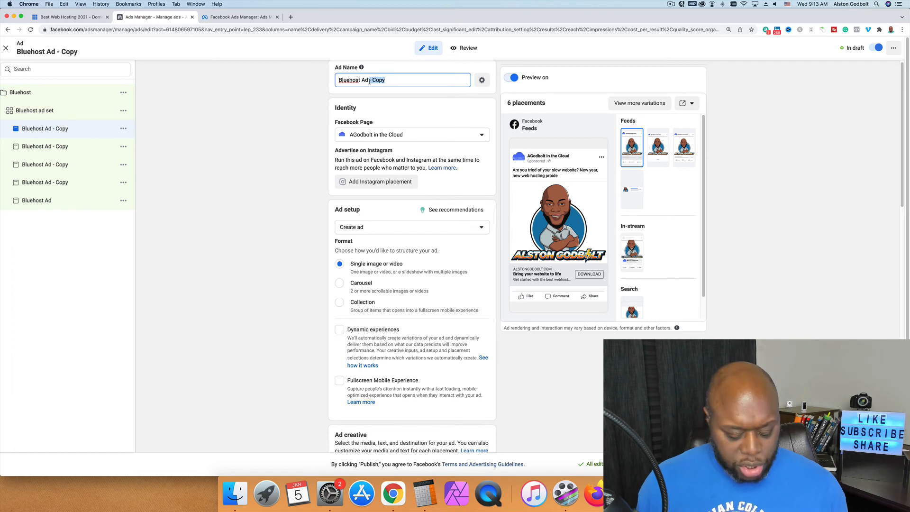
type("1")
left_click(137, 255)
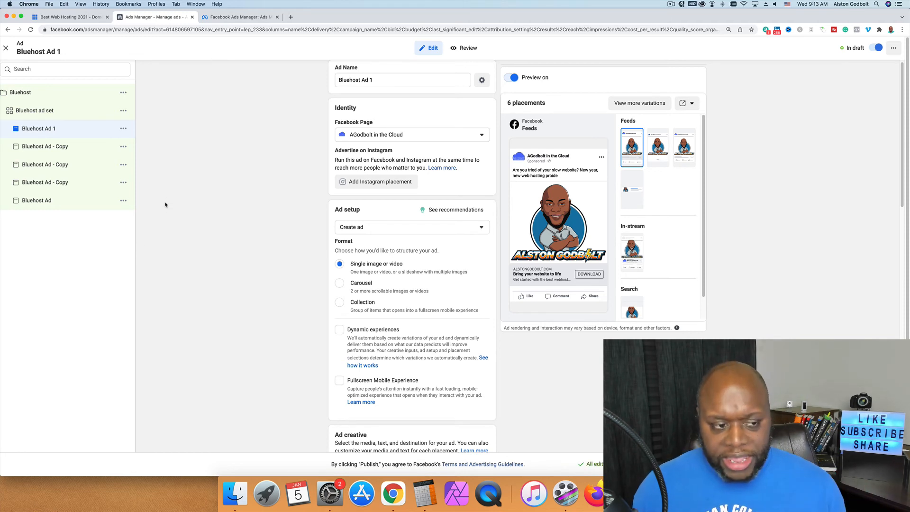
- Duplicate the Bluehost ad set with its ads within the original campaign, making four copies
left_click(43, 113)
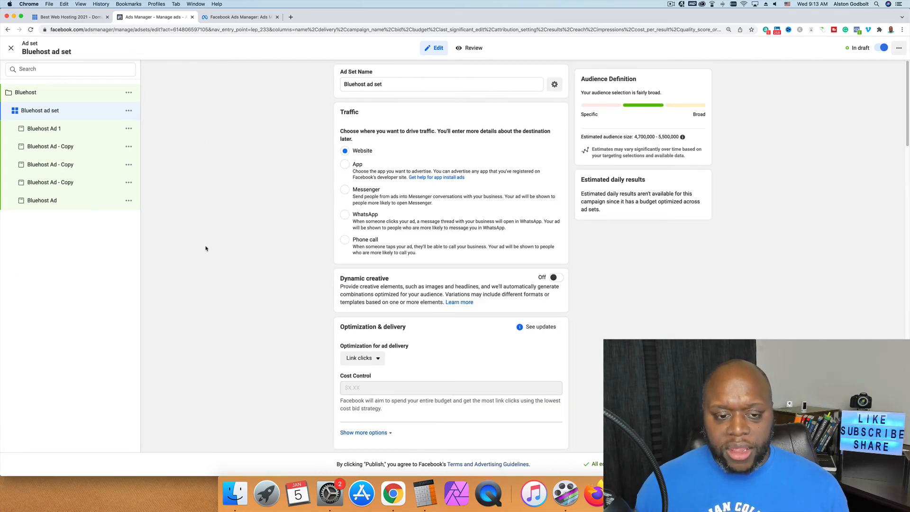
scroll(205, 248, "down", 15)
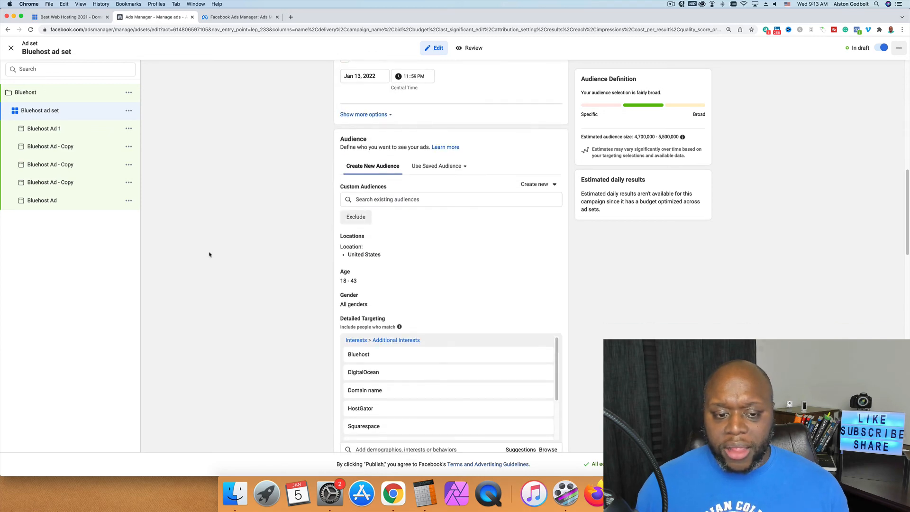
scroll(209, 254, "down", 4)
mouse_move(467, 171)
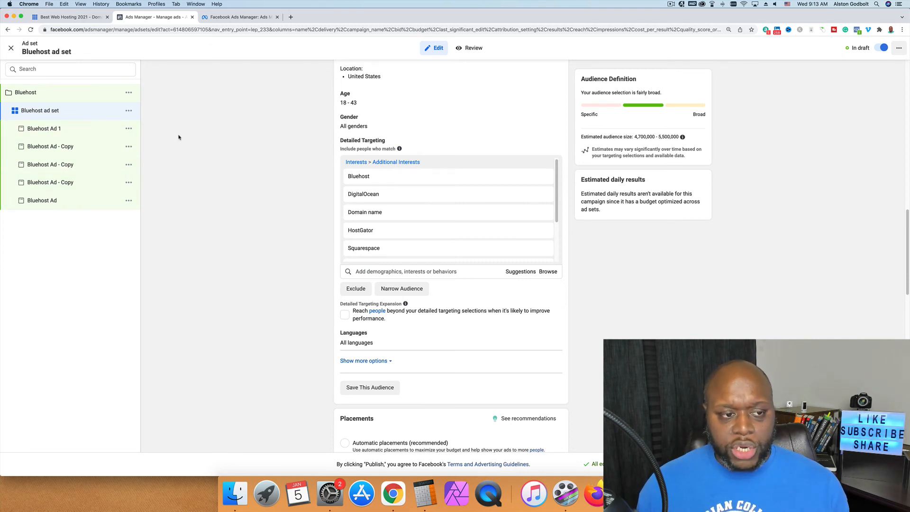
left_click(128, 113)
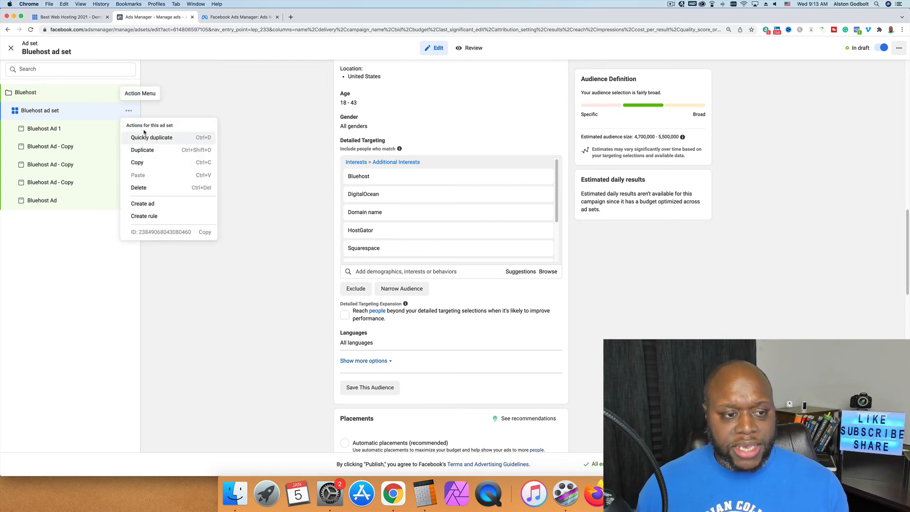
left_click(145, 150)
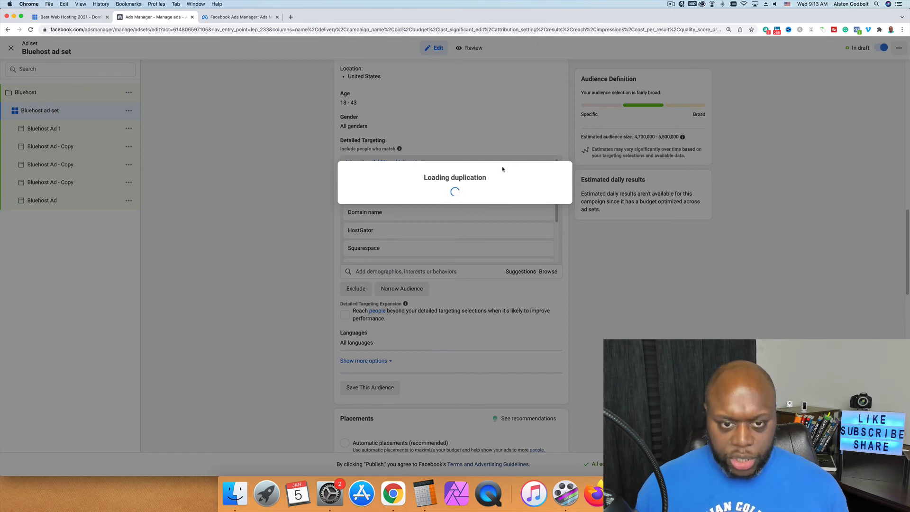
left_click(398, 257)
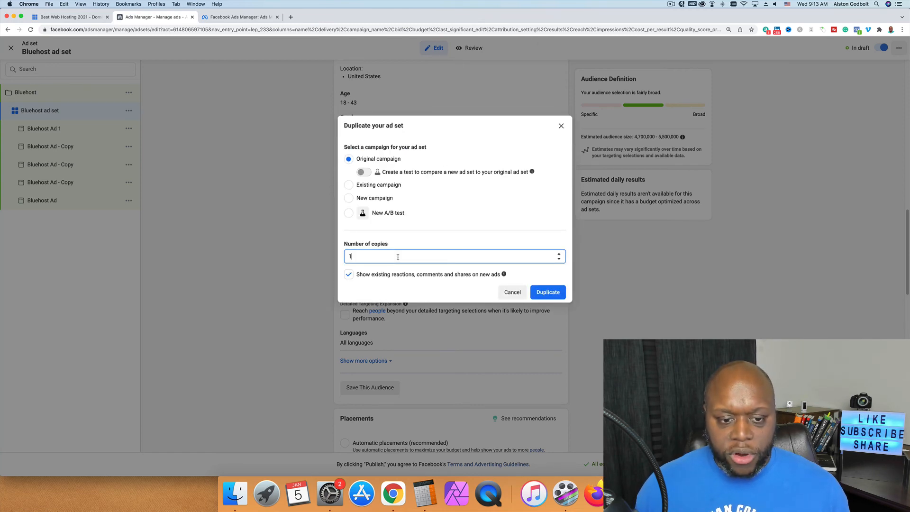
type("4")
left_click(548, 292)
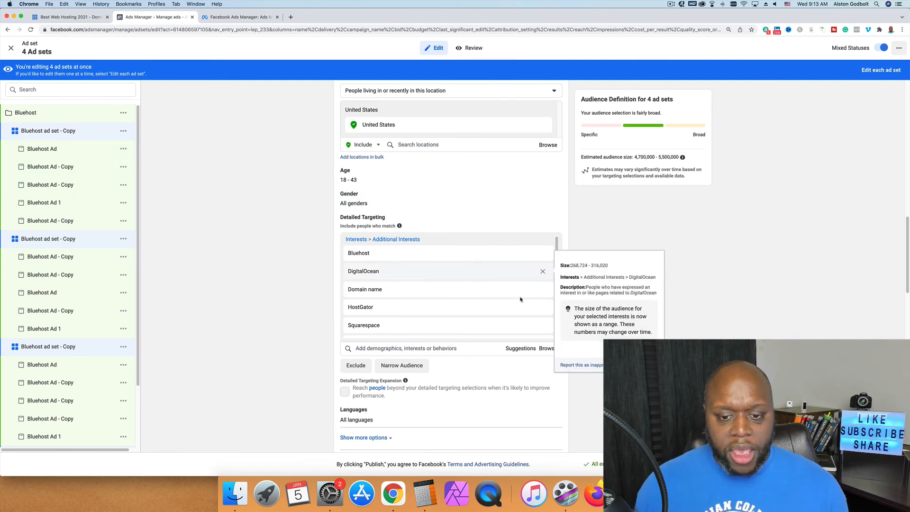
- Rename the first copied ad set in the Bluehost campaign as "Bluehost ad set Bluehost"
scroll(780, 264, "up", 2)
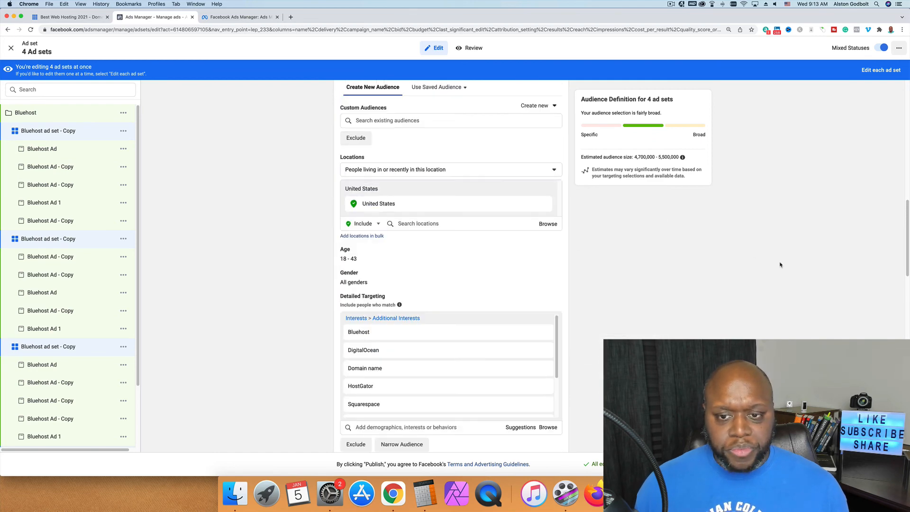
scroll(780, 265, "up", 8)
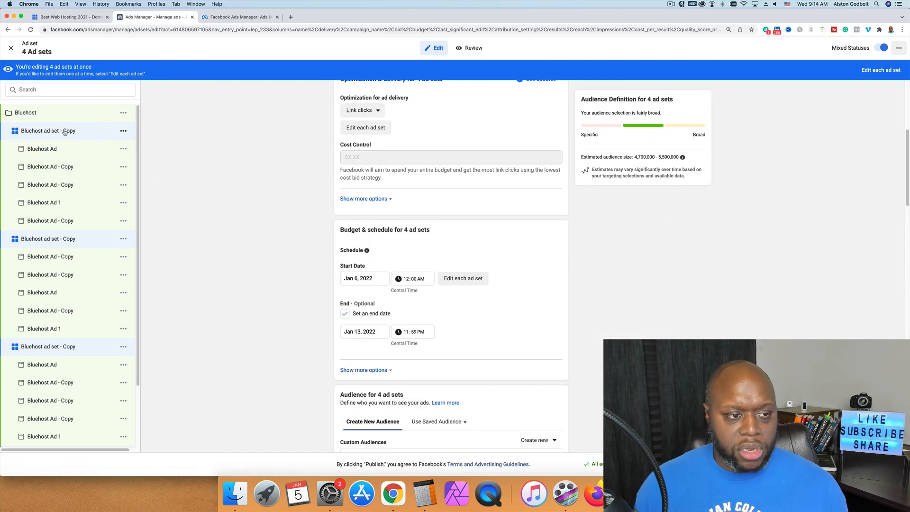
left_click(65, 132)
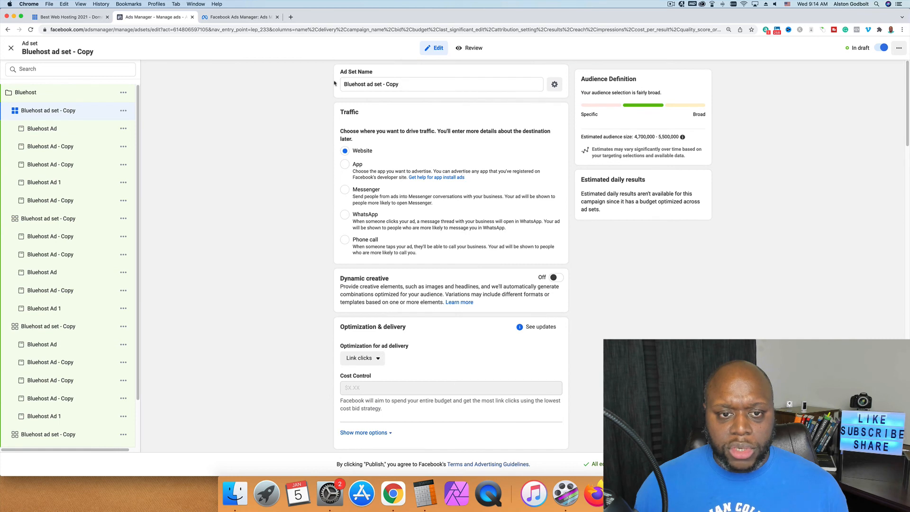
left_click_drag(383, 84, 410, 86)
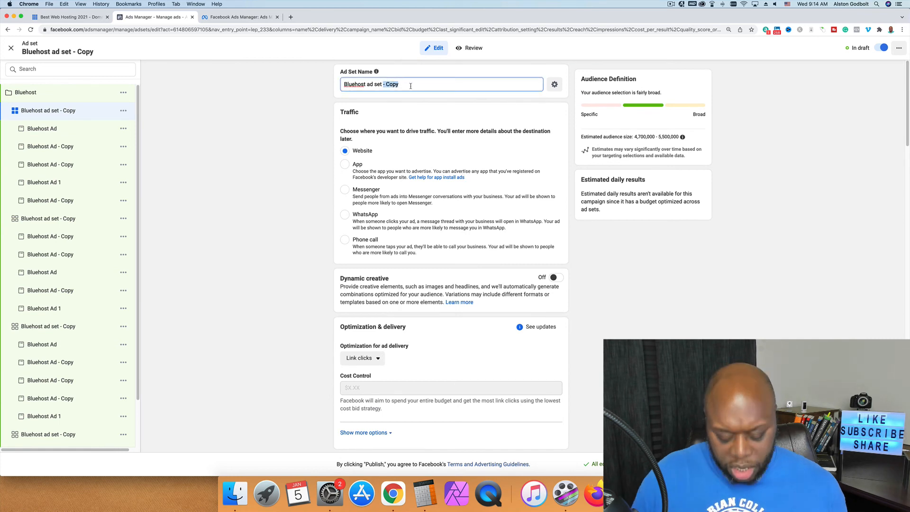
type("Bluh")
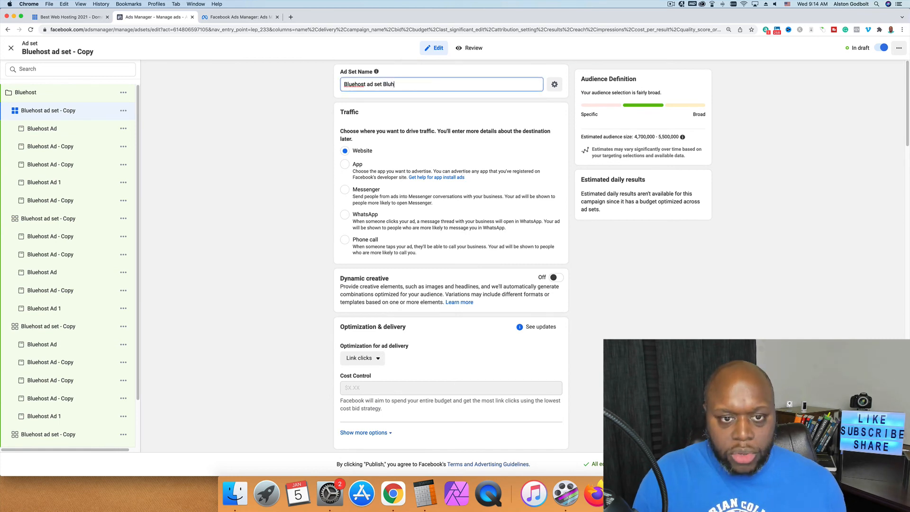
key("BackSpace")
type("ehost")
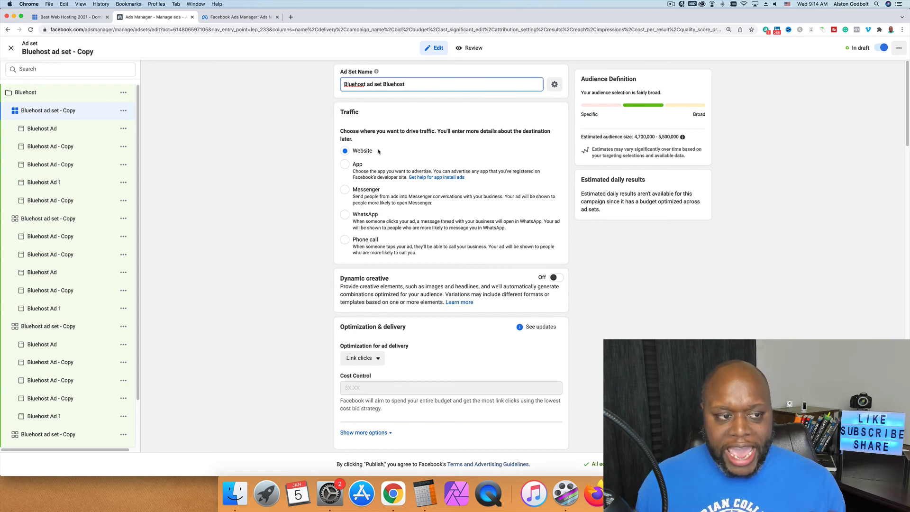
left_click(284, 345)
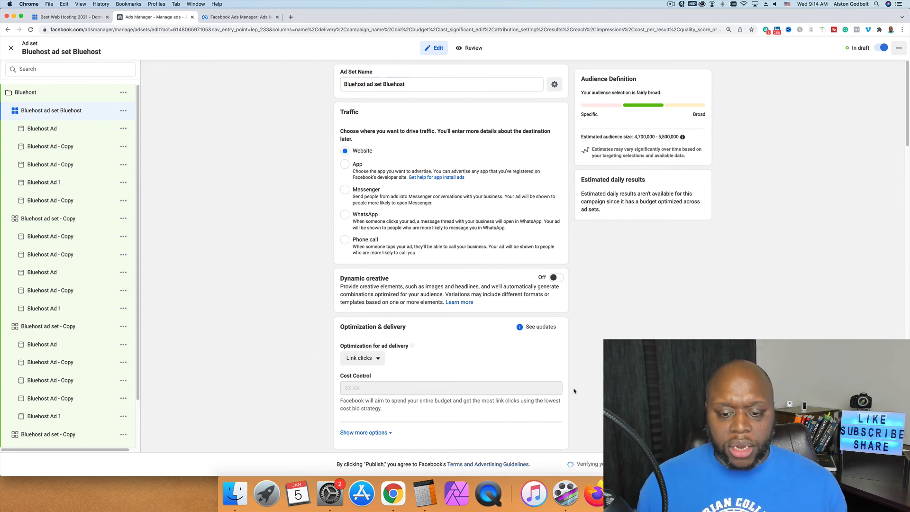
- Remove the DigitalOcean, Domain name and HostGator interests from the detailed targeting of the "Bluehost ad set Bluehost" ad set
scroll(573, 391, "down", 20)
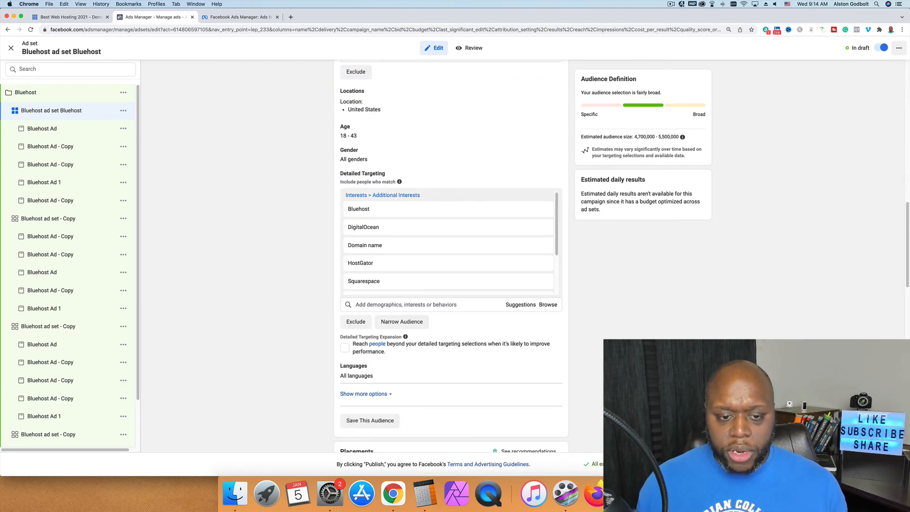
left_click(542, 228)
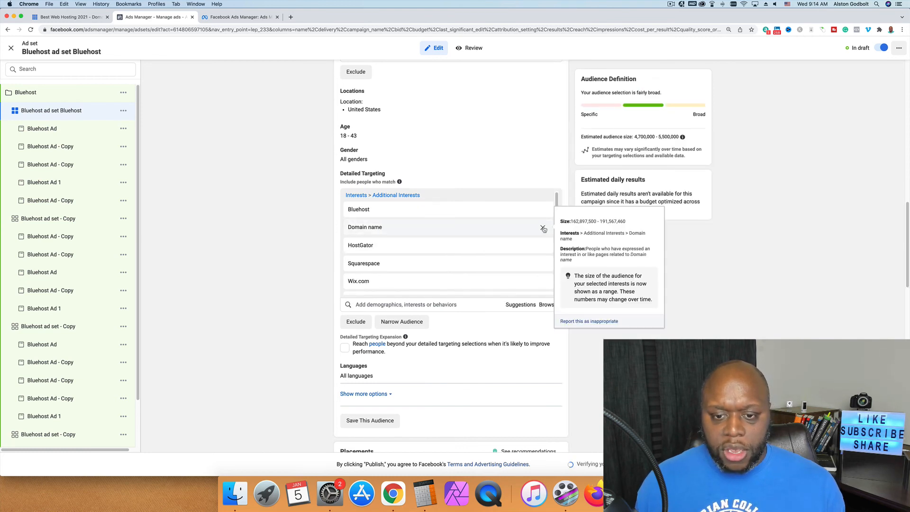
left_click(543, 228)
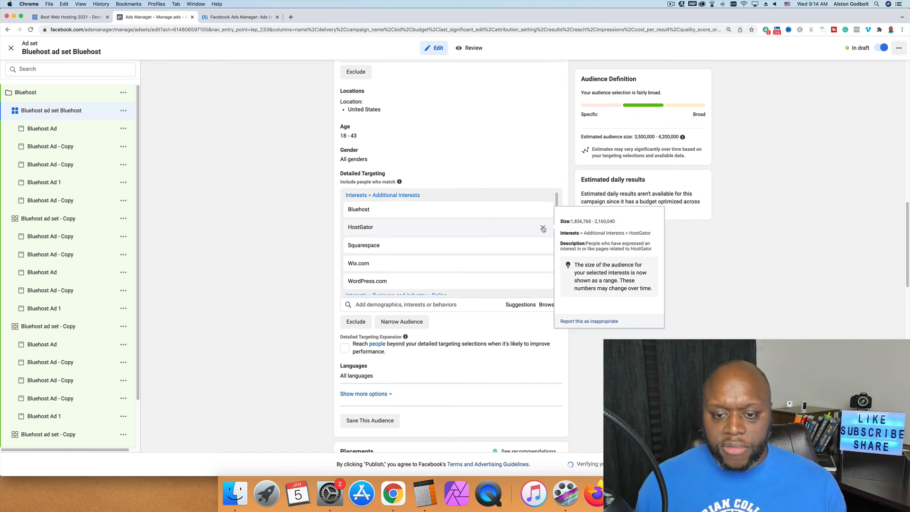
left_click(543, 228)
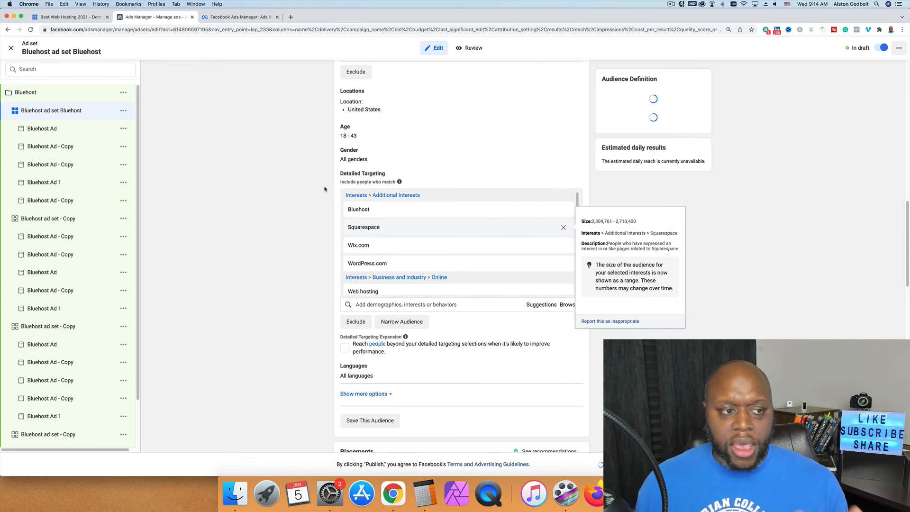
- Rename the next copied ad set in the Bluehost campaign as "Bluehost ad set - Digital ocean"
left_click(52, 218)
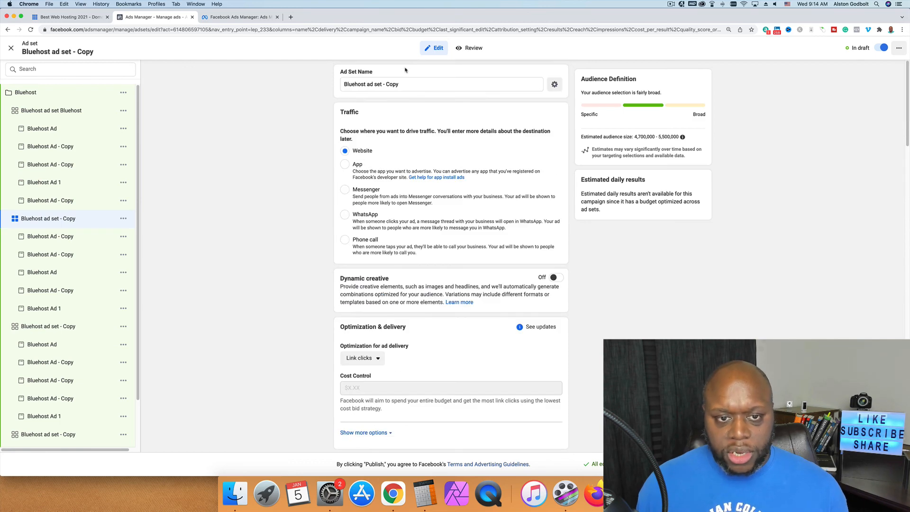
double_click(391, 84)
type("D")
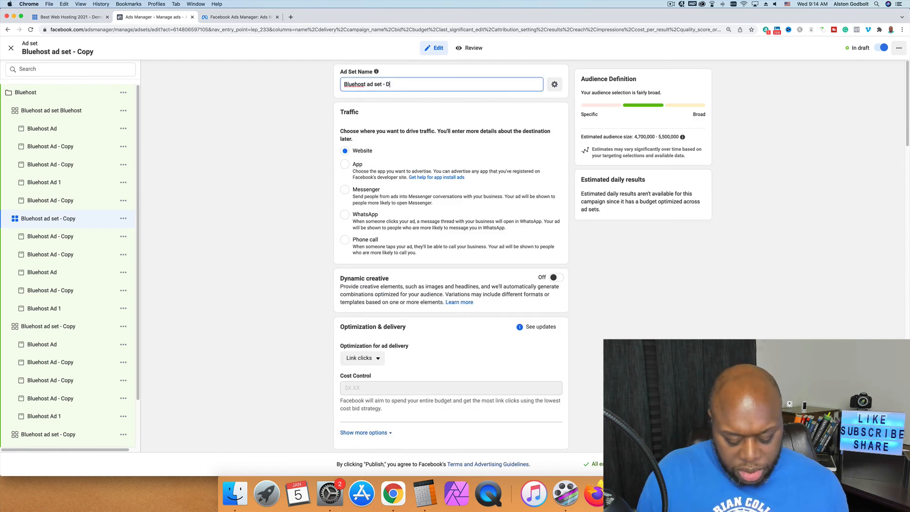
type("igital oce")
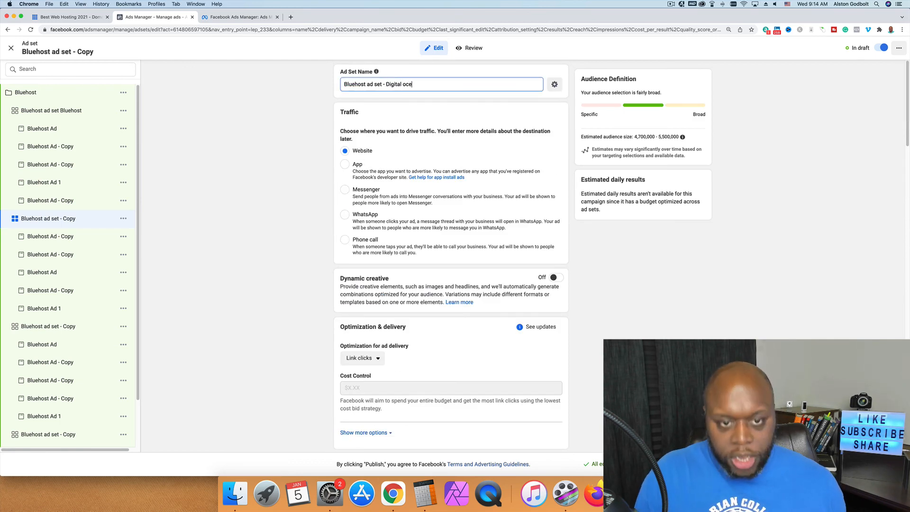
type("an")
left_click(460, 352)
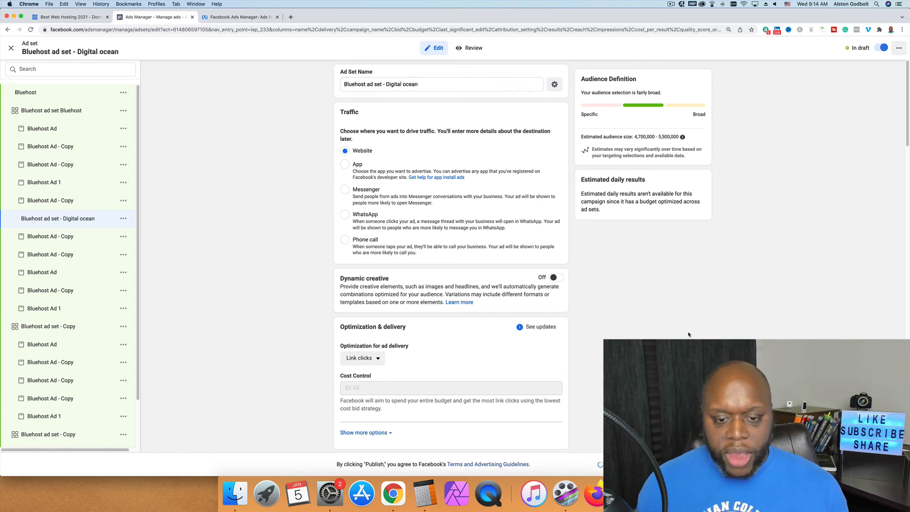
- Review the schedule, detailed targeting and placements of the "Bluehost ad set - Digital ocean" ad set
scroll(460, 352, "down", 10)
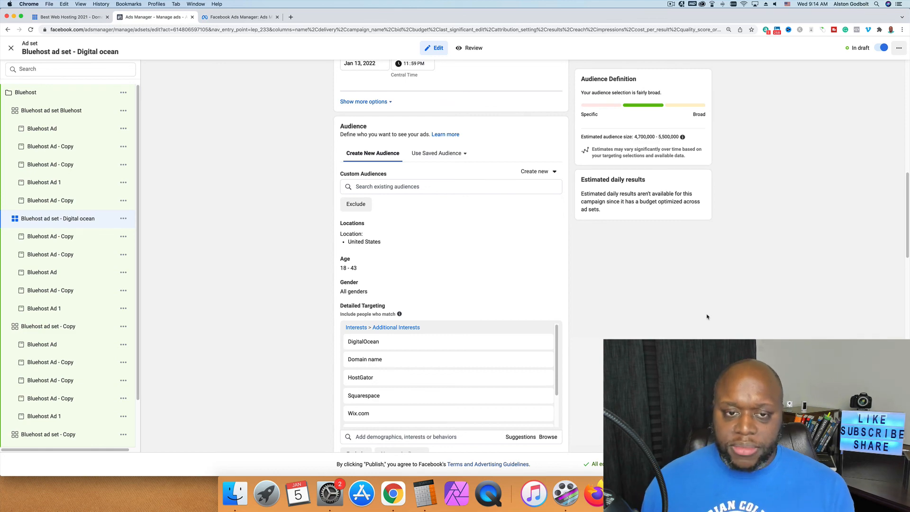
scroll(450, 256, "up", 5)
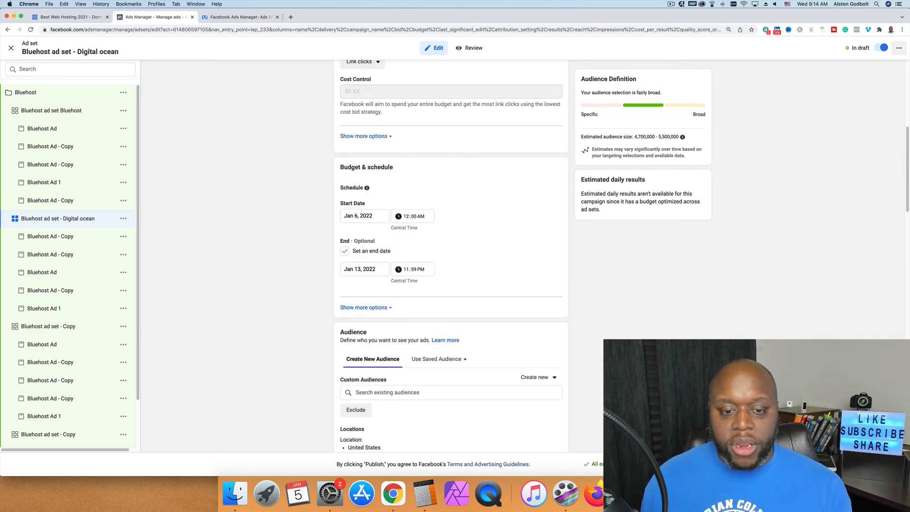
scroll(450, 256, "down", 12)
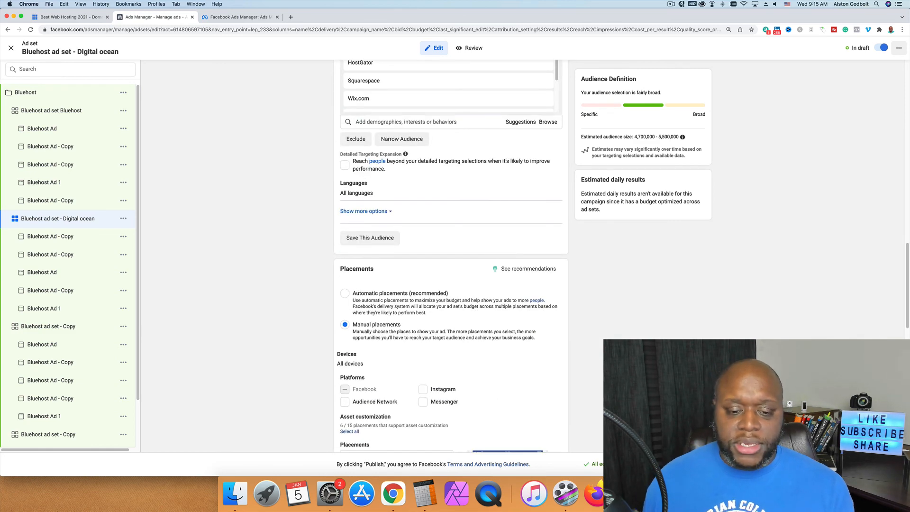